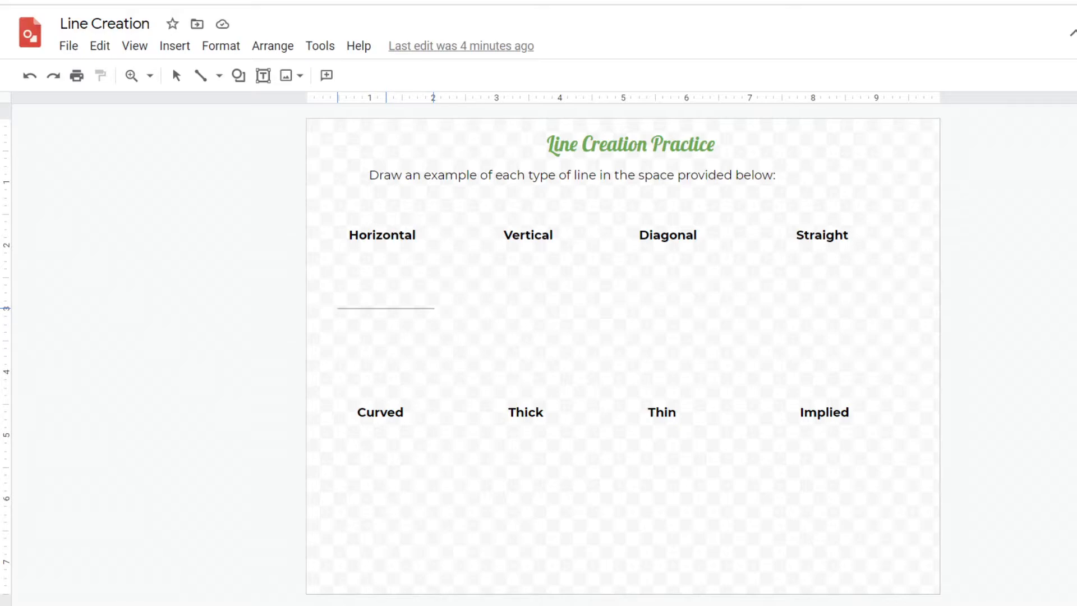
Select the existing horizontal line under Horizontal and set its weight to 3px
drag(434, 308, 434, 308)
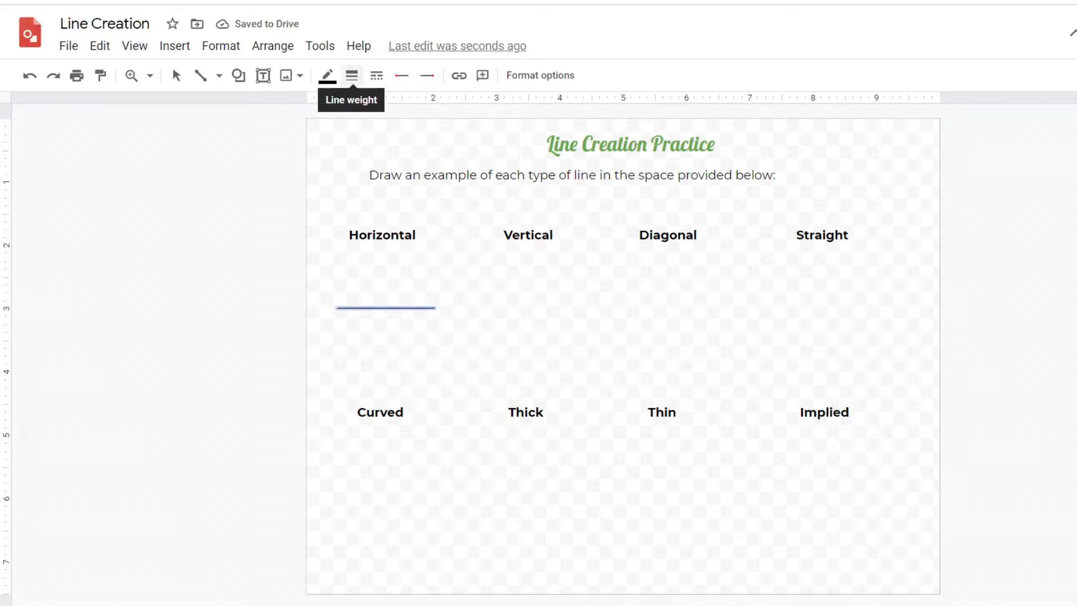
click(352, 75)
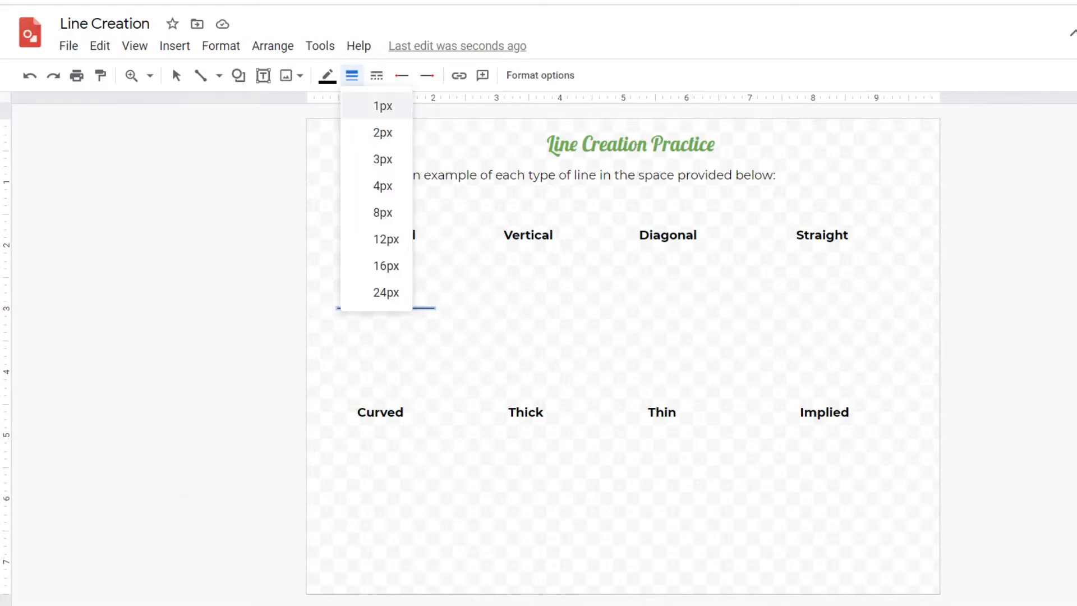
click(383, 159)
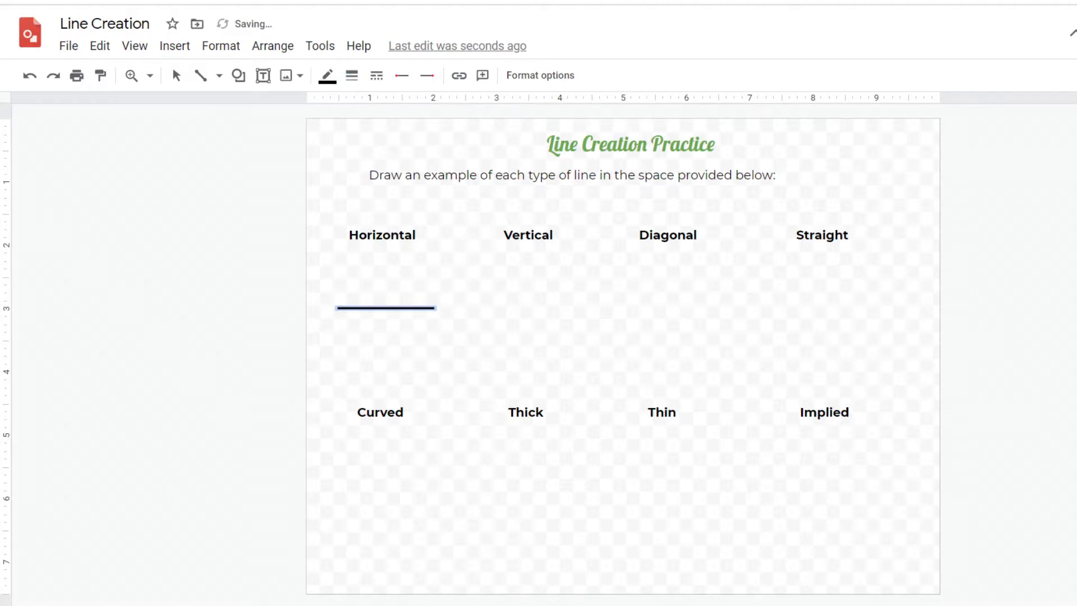
Draw a second horizontal line above it and set its weight to 2px
drag(338, 295, 432, 296)
click(352, 75)
click(372, 129)
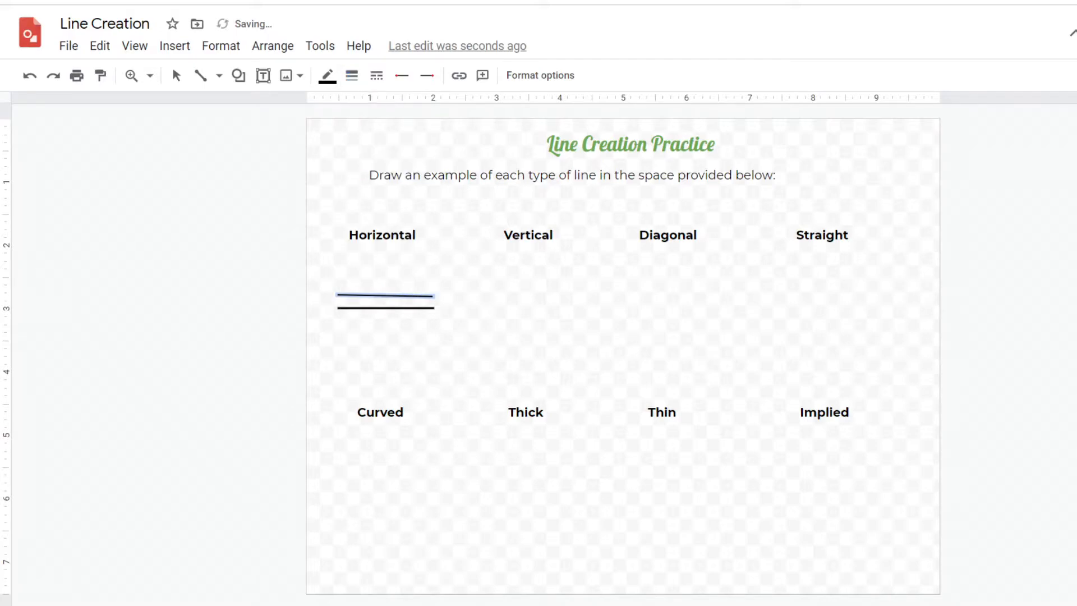
Draw another horizontal line at the top of the Horizontal group with a 1px weight
drag(336, 280, 431, 281)
click(352, 75)
click(372, 104)
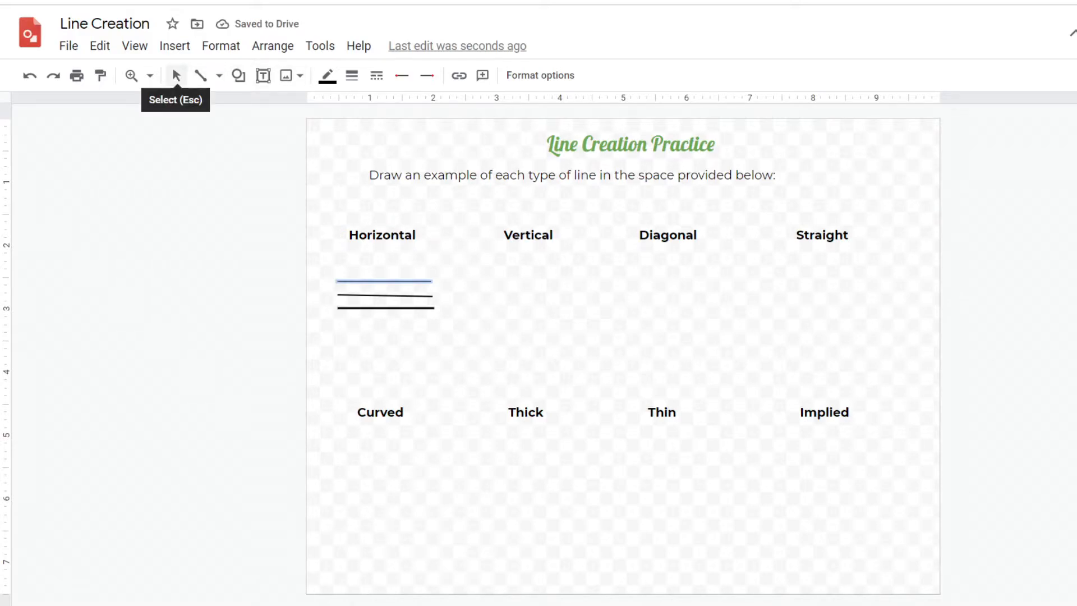
Delete the slanted middle horizontal line
click(176, 76)
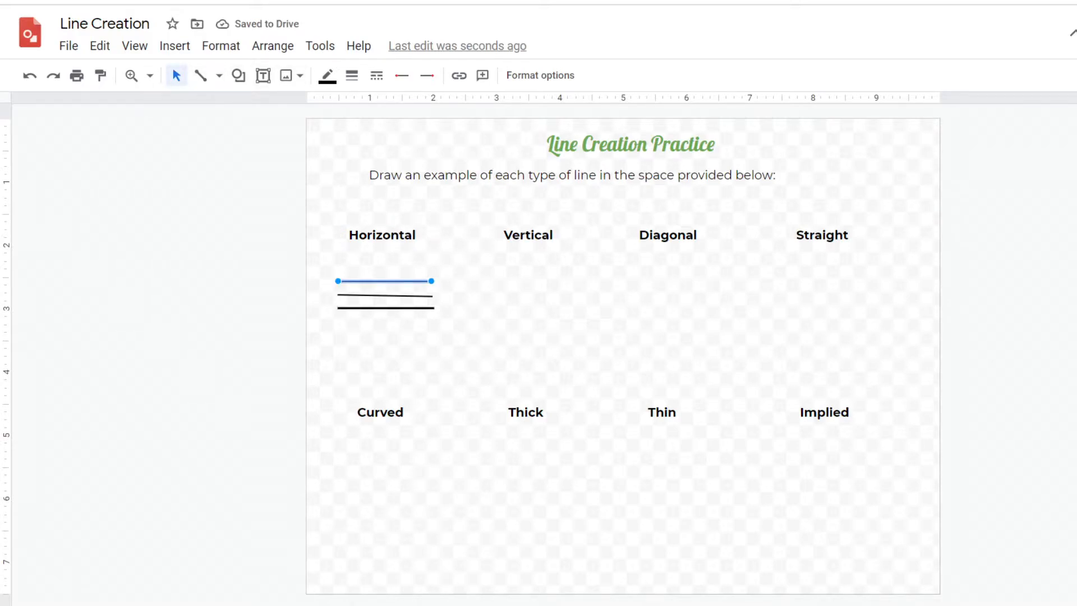
click(386, 295)
key(Delete)
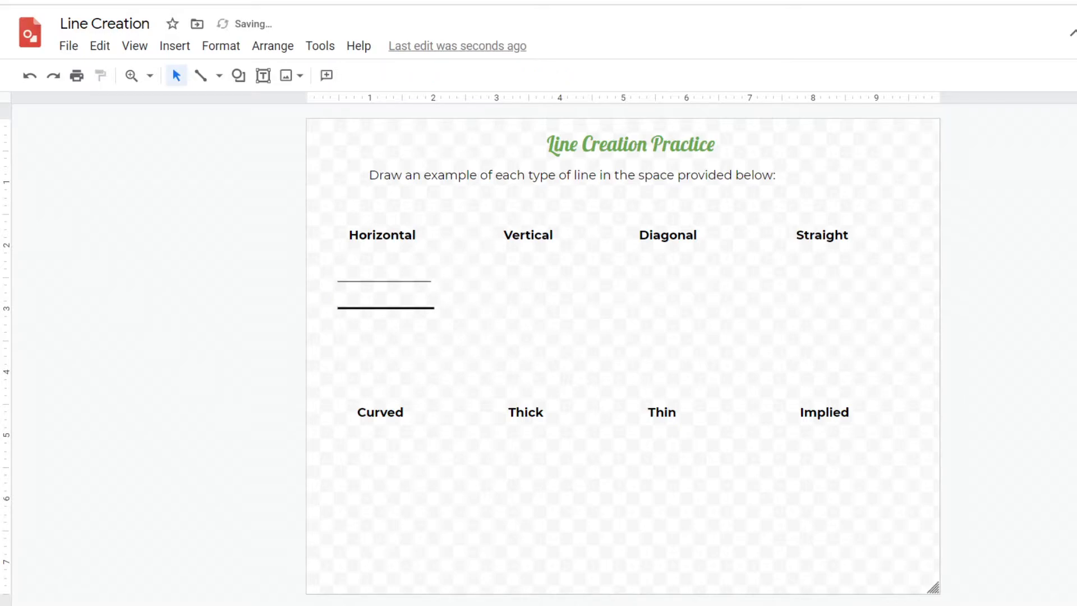
Redraw the middle horizontal line with the Line tool and set its weight to 2px
click(218, 75)
click(231, 103)
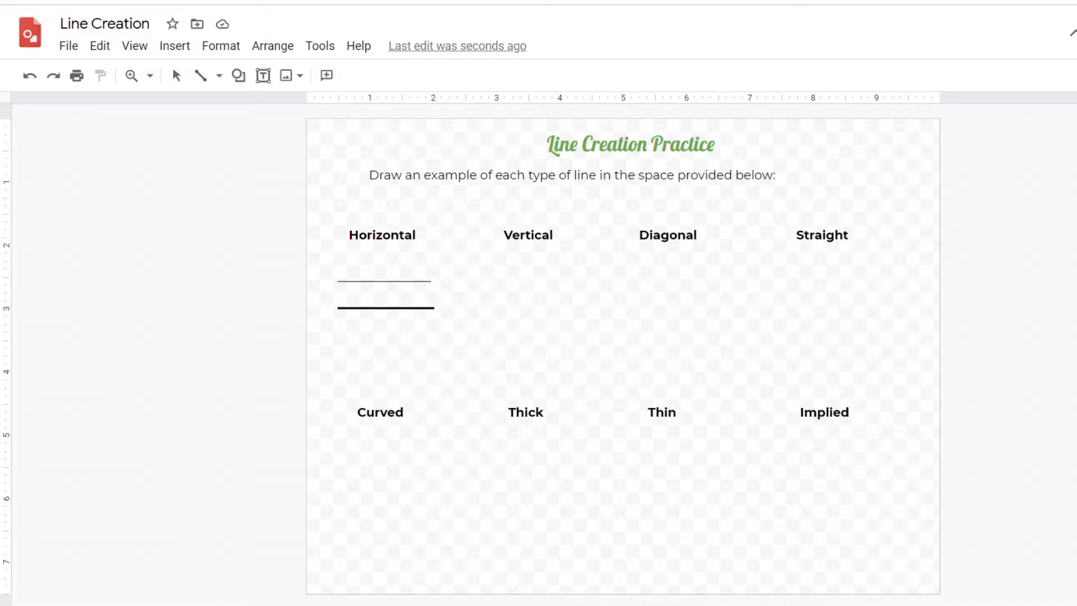
drag(337, 295, 432, 295)
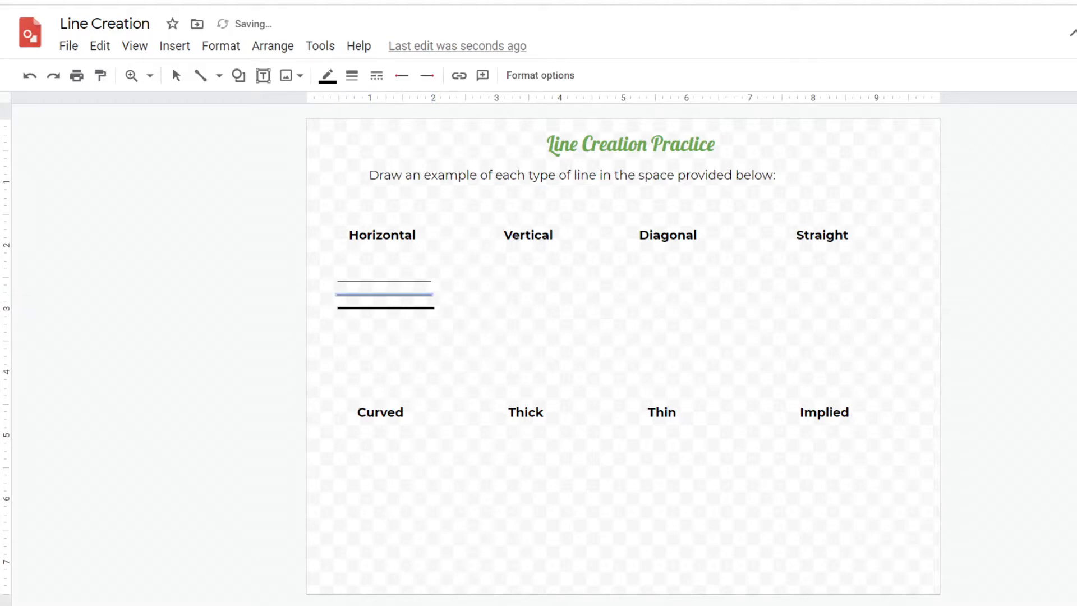
click(352, 75)
click(382, 132)
Draw a fourth horizontal line below the group and set its weight to 4px
drag(338, 322, 438, 321)
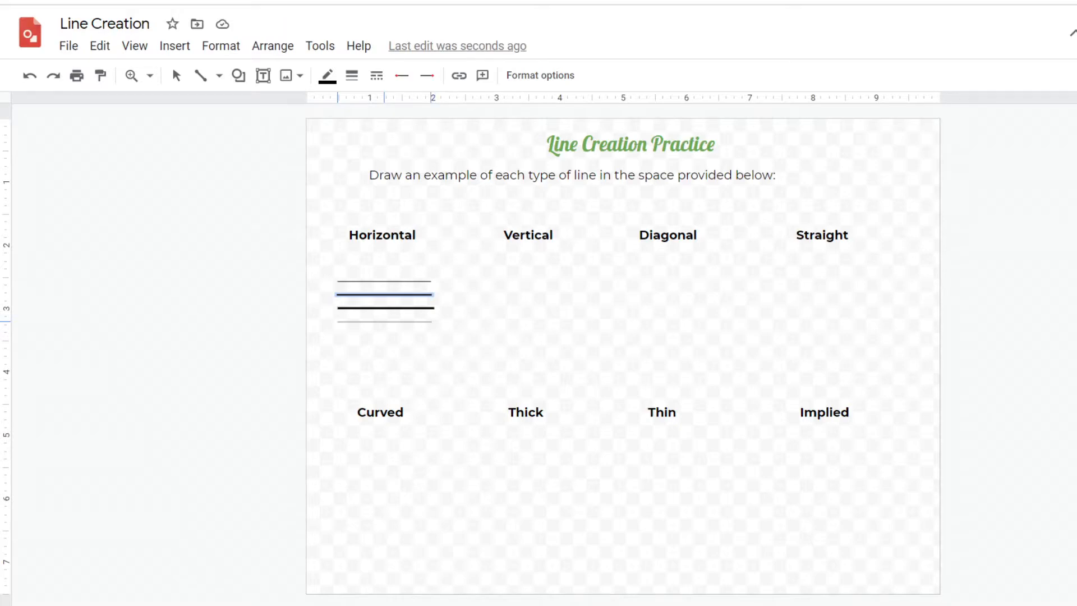
click(351, 75)
click(382, 185)
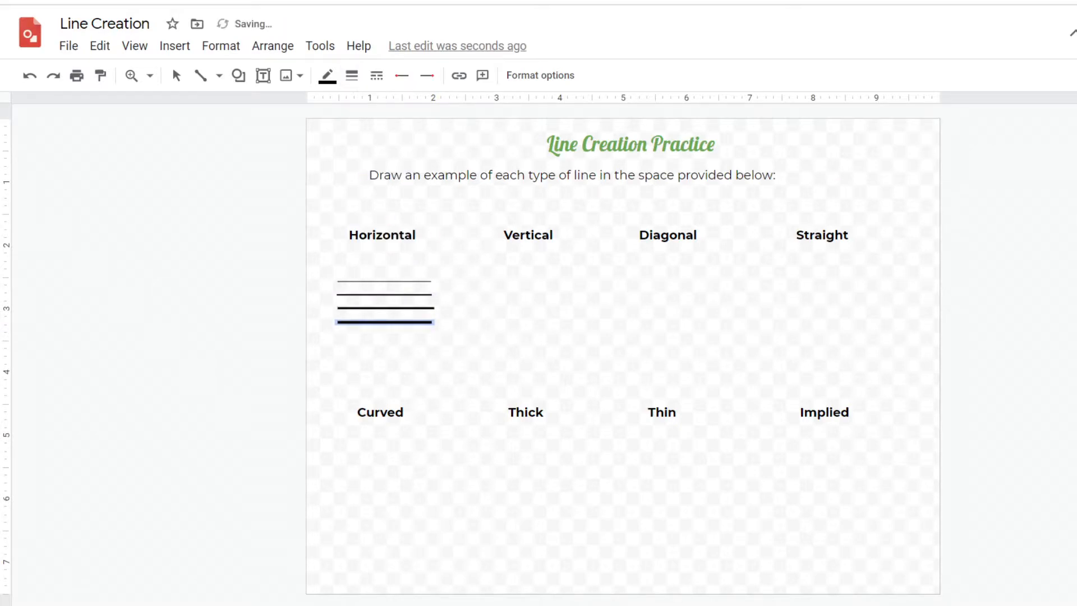
Draw a thick vertical line under Vertical followed by thinner parallel vertical lines beside it
drag(497, 261, 497, 377)
click(177, 75)
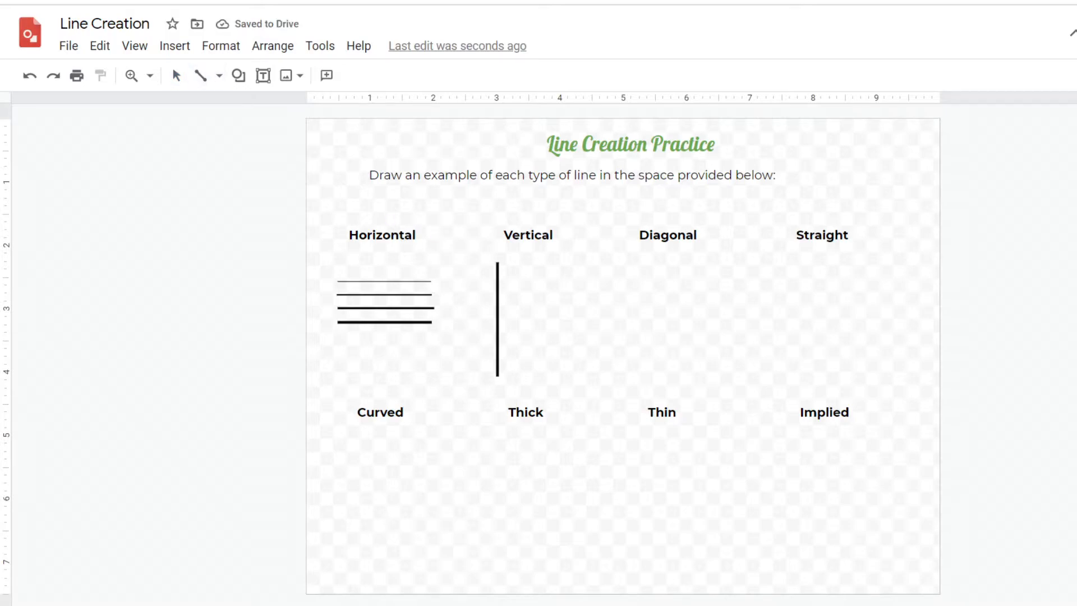
mouse_move(509, 262)
mouse_down()
mouse_move(522, 377)
mouse_move(511, 372)
mouse_up()
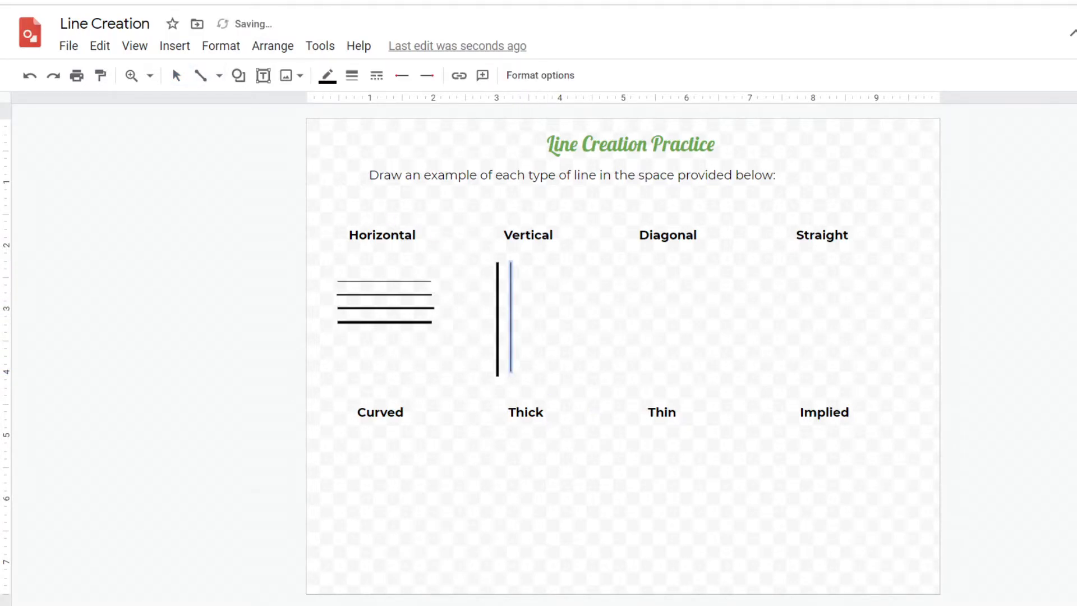
mouse_move(520, 265)
mouse_down()
mouse_move(522, 372)
mouse_move(537, 285)
mouse_move(535, 380)
mouse_up()
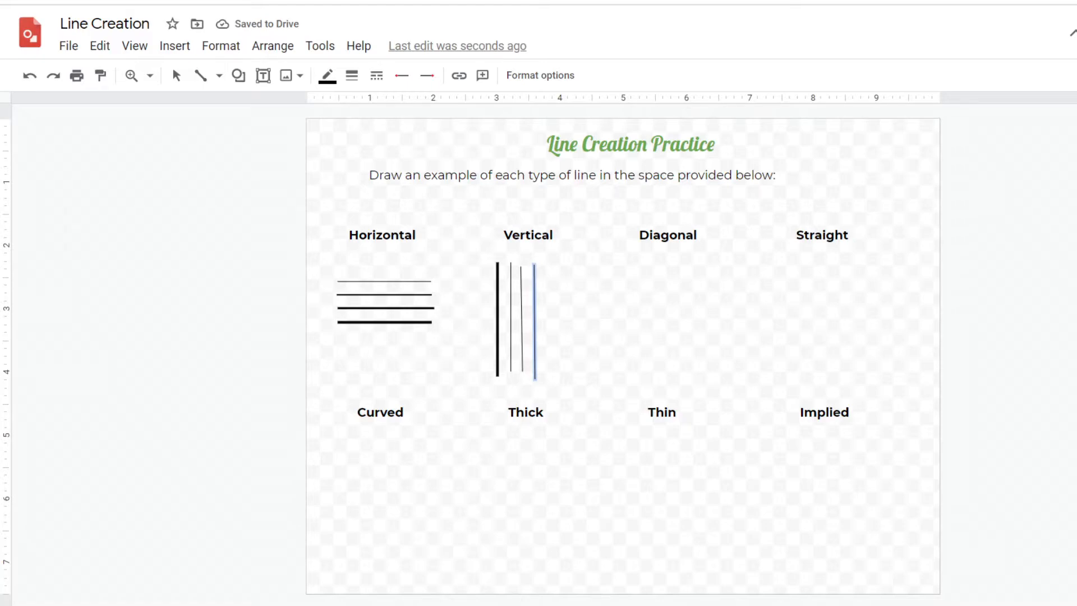
Draw several diagonal lines running in both directions under Diagonal
mouse_move(618, 268)
mouse_down()
mouse_move(685, 361)
mouse_move(713, 365)
mouse_move(705, 355)
mouse_up()
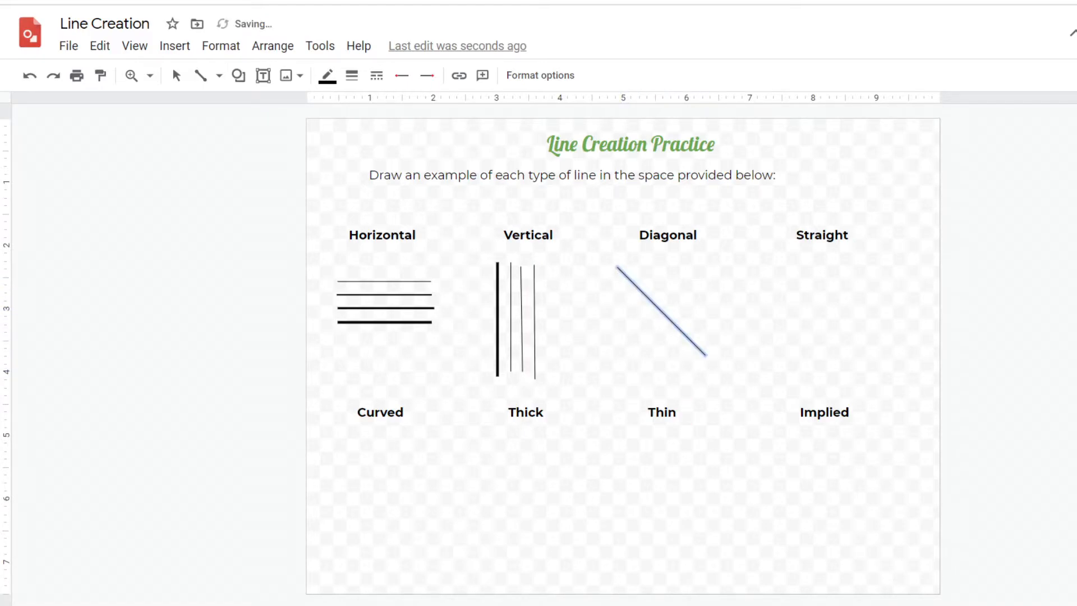
drag(607, 280, 690, 364)
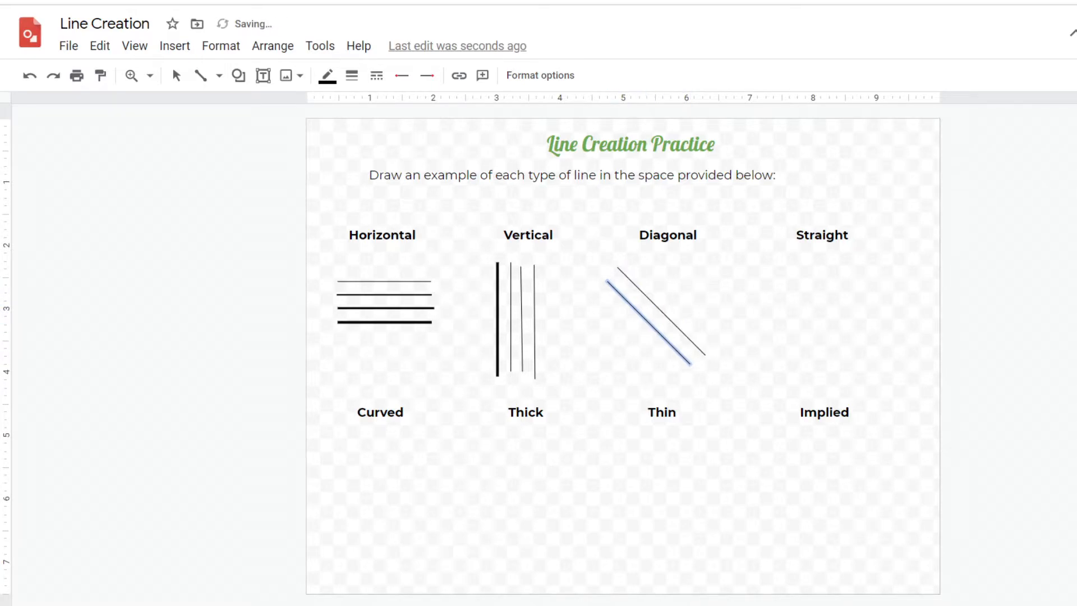
mouse_move(661, 300)
mouse_down()
mouse_move(703, 258)
mouse_move(668, 311)
mouse_move(680, 323)
mouse_move(769, 325)
mouse_move(715, 339)
mouse_move(666, 312)
mouse_move(760, 317)
mouse_move(712, 340)
mouse_up()
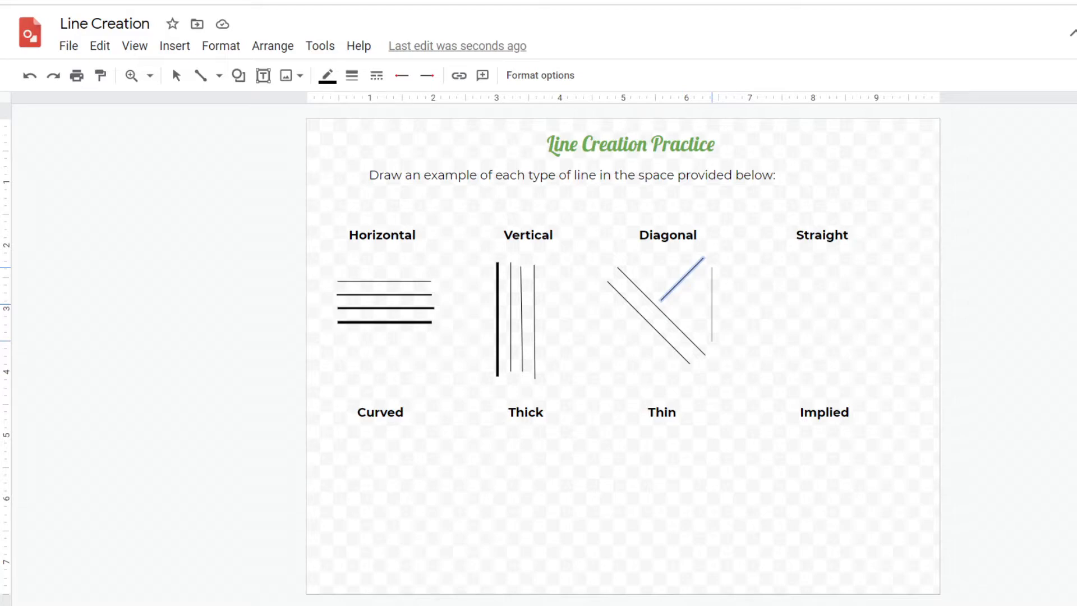
drag(712, 341, 671, 307)
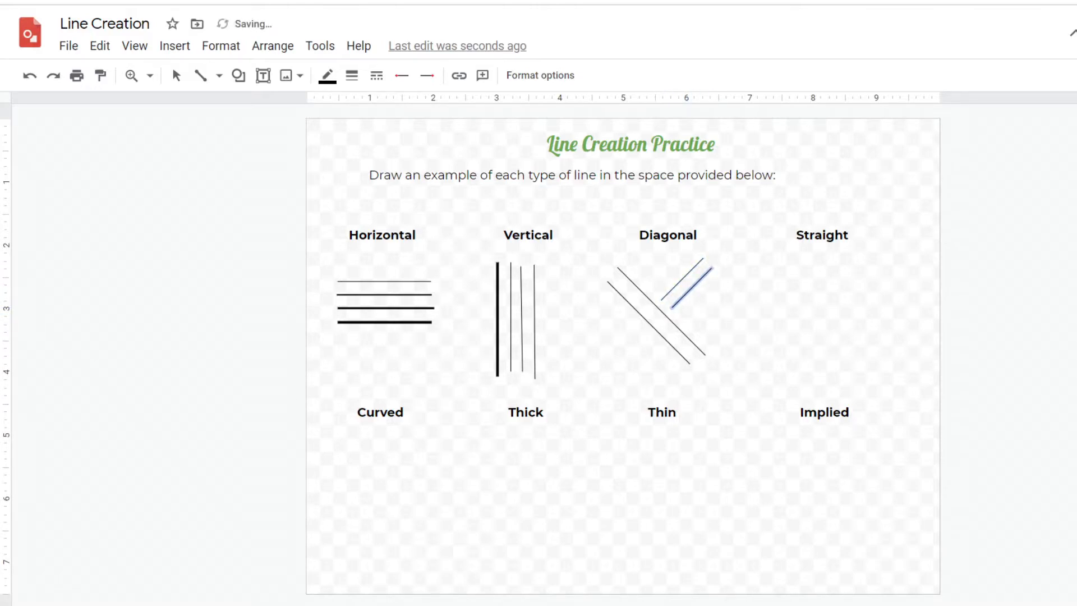
mouse_move(634, 325)
mouse_down()
mouse_move(583, 356)
mouse_move(610, 373)
mouse_up()
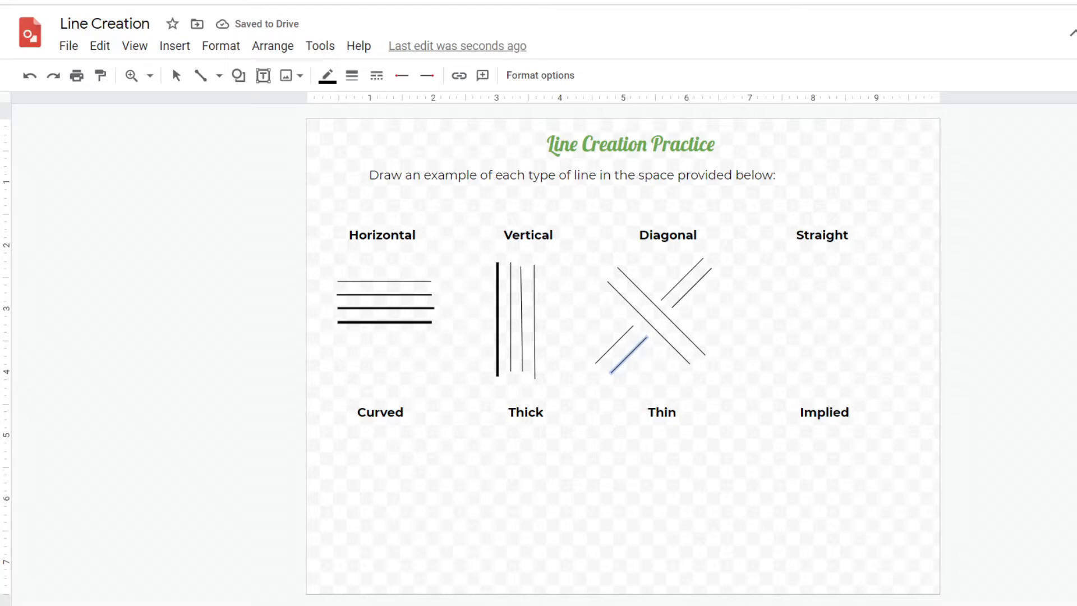
Draw several straight lines crossing at different angles under Straight
drag(779, 275, 862, 376)
drag(868, 272, 850, 333)
mouse_move(818, 271)
mouse_down()
mouse_move(856, 317)
mouse_move(777, 351)
mouse_move(824, 366)
mouse_up()
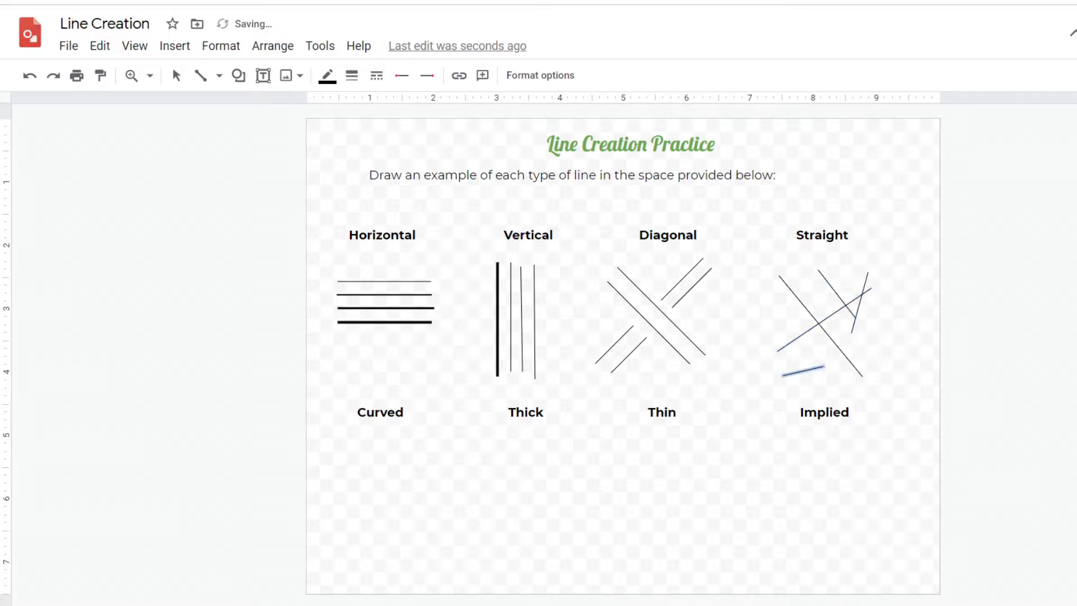
Switch to the Curve tool and draw an S-shaped curve under Curved
click(200, 75)
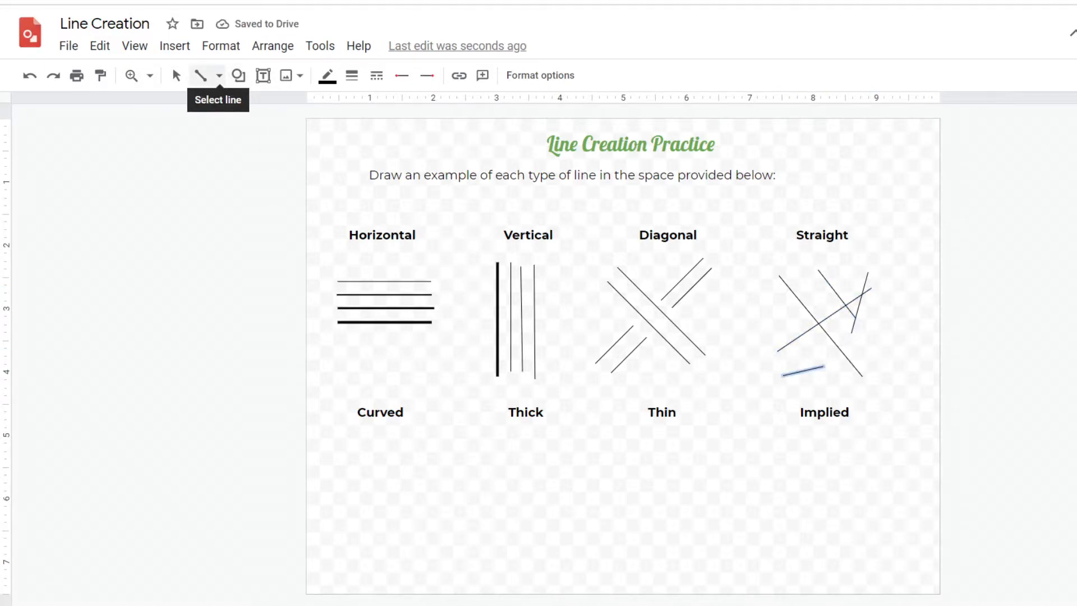
click(219, 76)
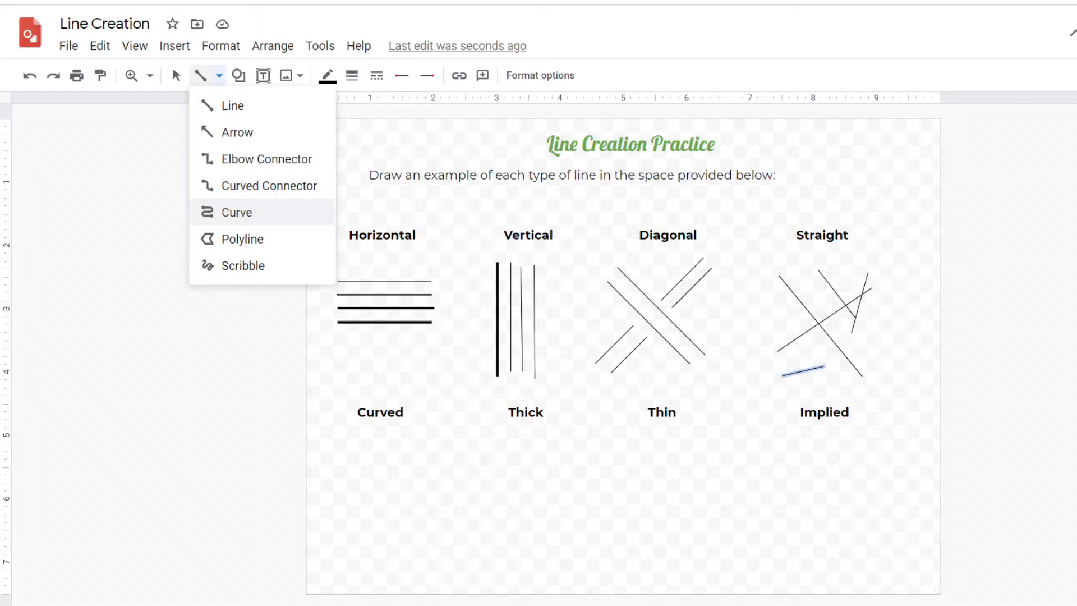
click(236, 212)
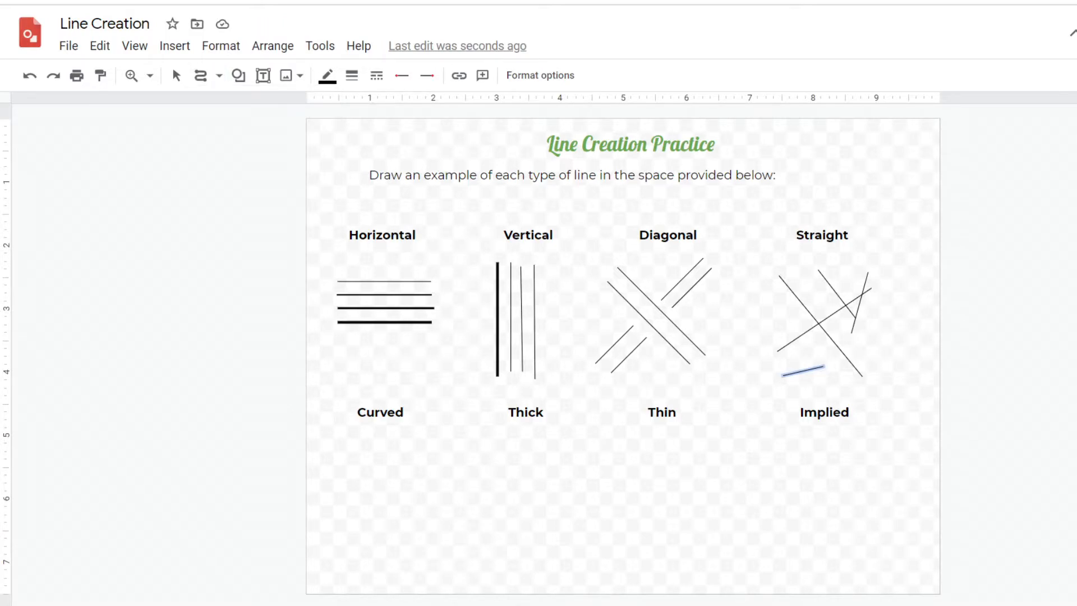
click(398, 439)
click(341, 447)
click(385, 483)
click(334, 513)
double_click(336, 487)
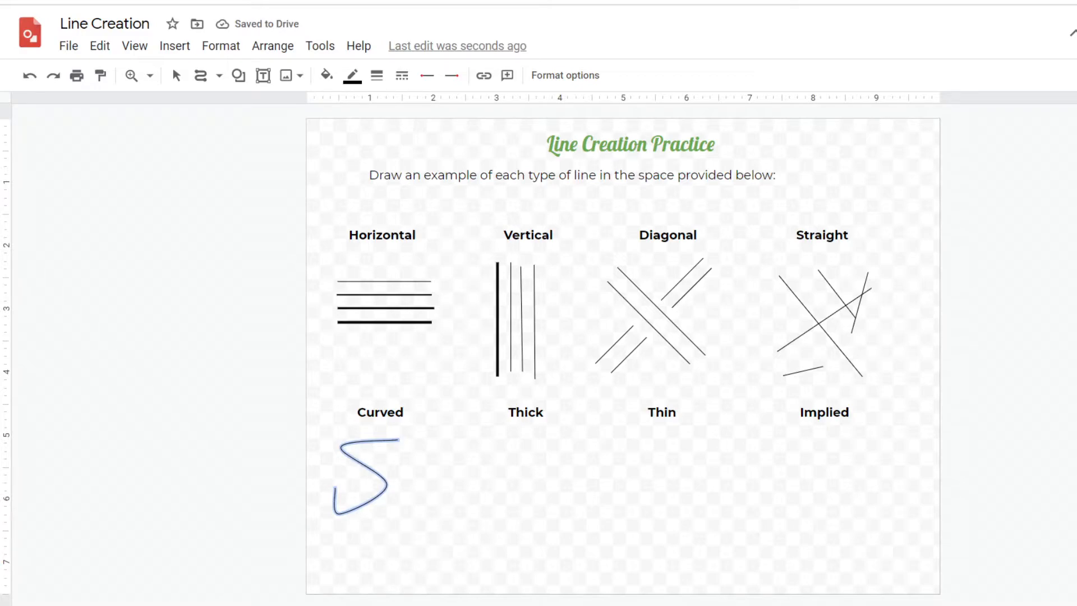
Draw a small second curve below the S curve and delete it
click(407, 508)
click(372, 523)
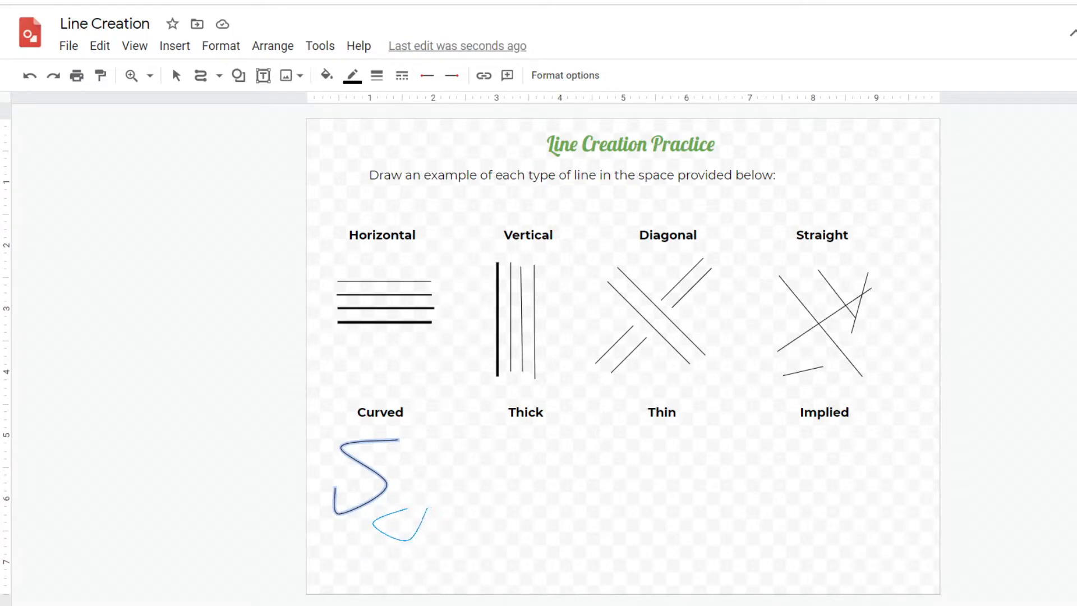
double_click(434, 508)
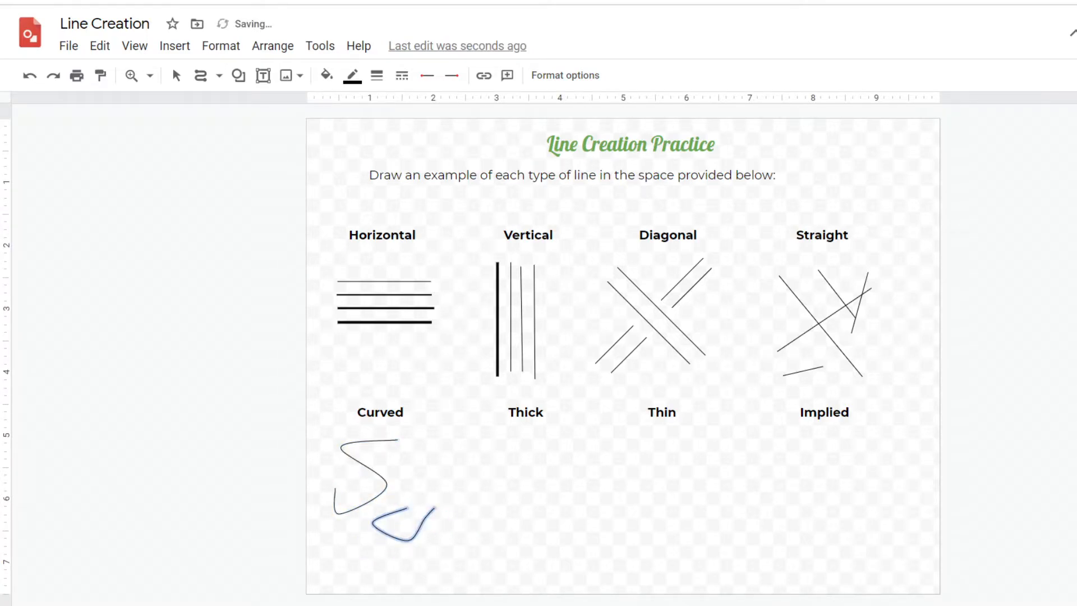
key(Delete)
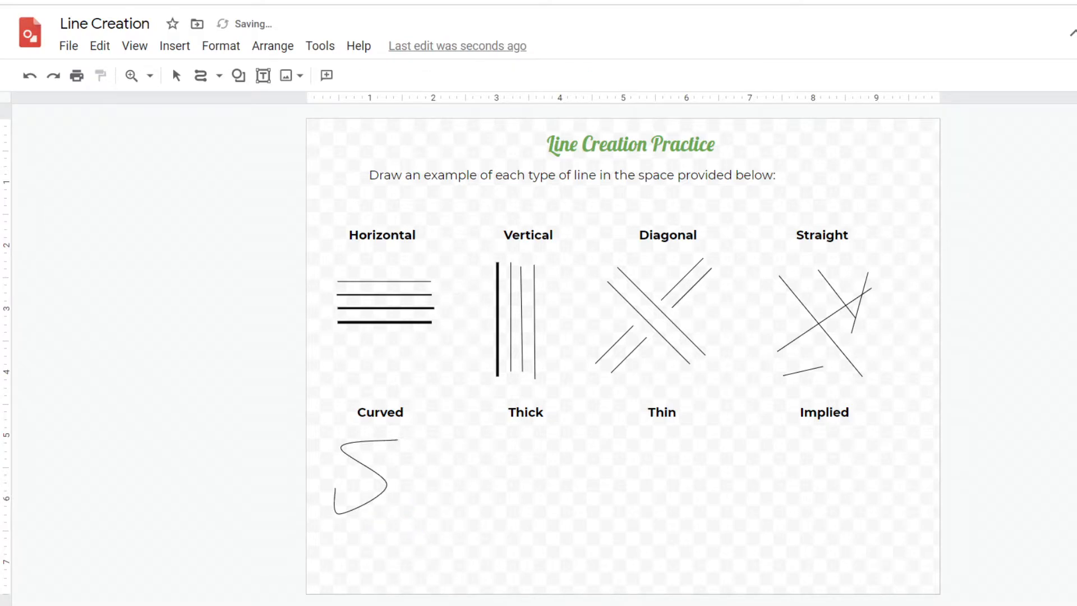
Draw a long looping curve overlapping the S curve under Curved
click(399, 517)
click(408, 555)
click(382, 559)
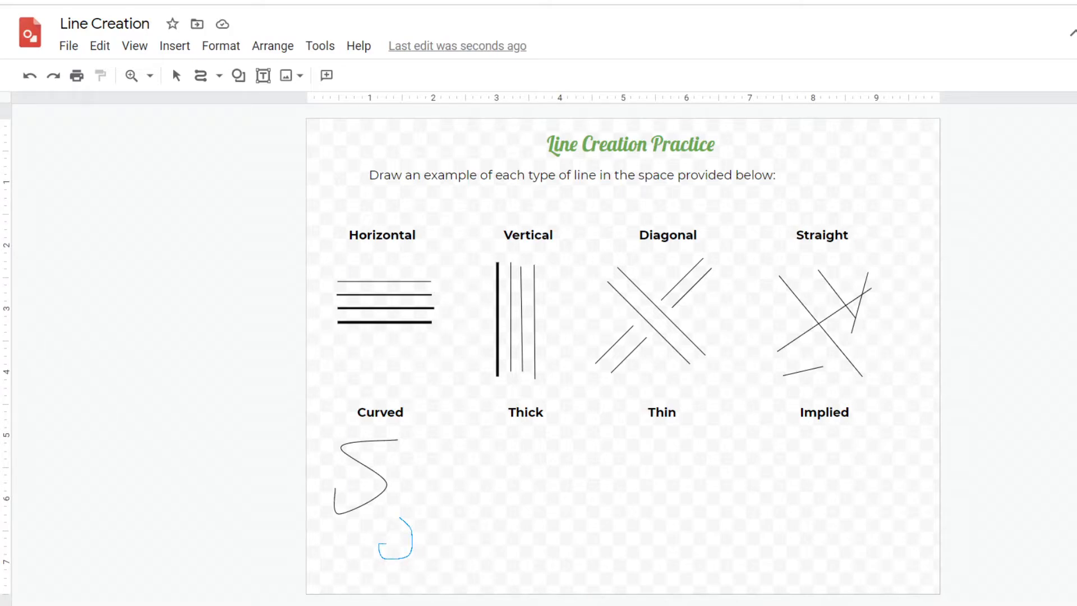
click(399, 538)
click(391, 527)
click(377, 539)
click(364, 541)
click(386, 513)
click(406, 463)
click(385, 460)
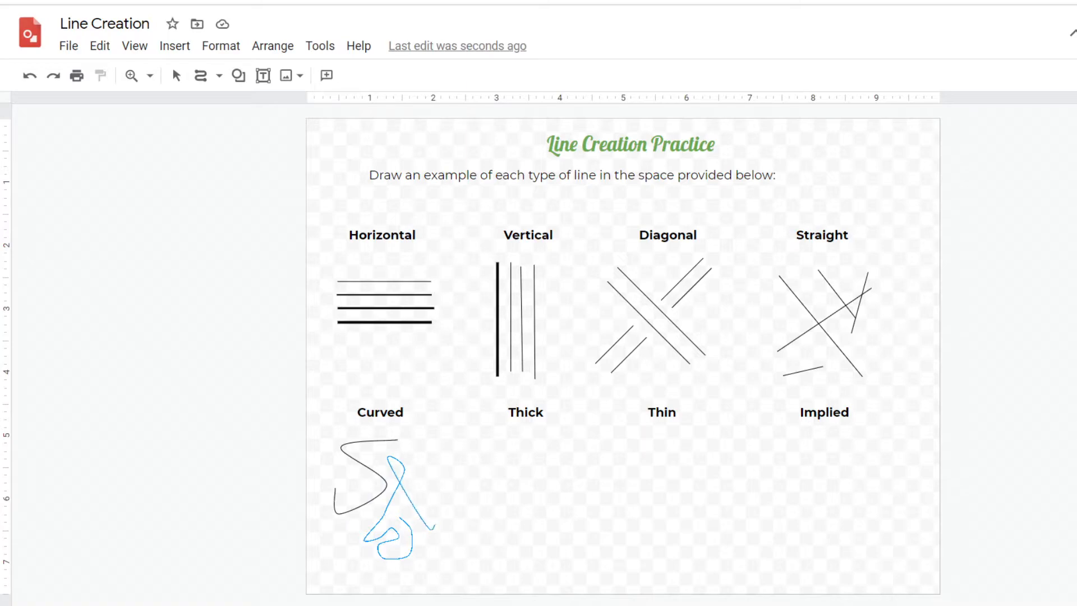
click(441, 414)
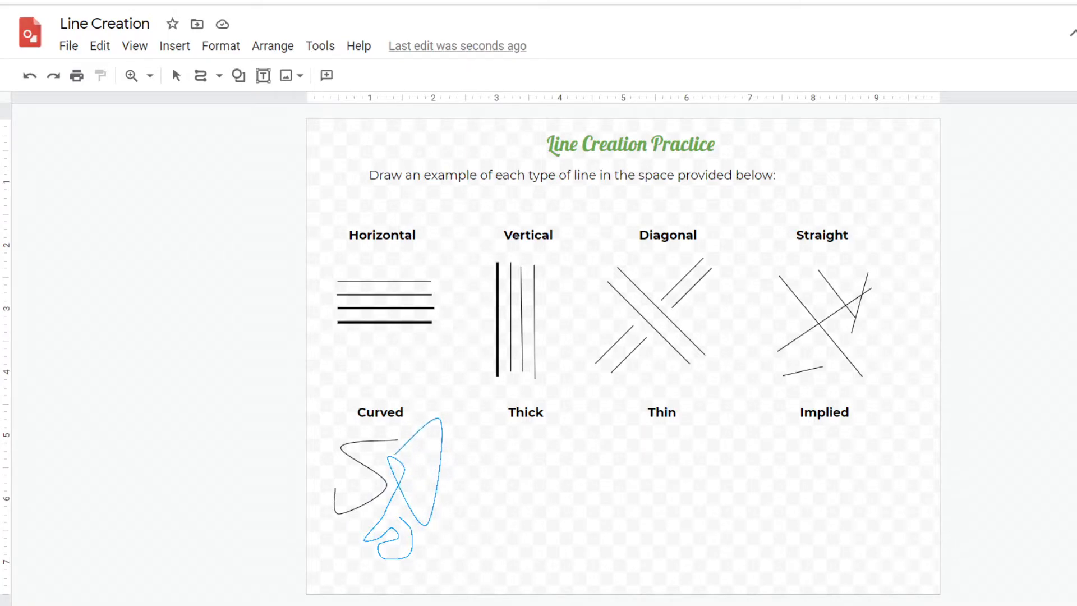
double_click(355, 436)
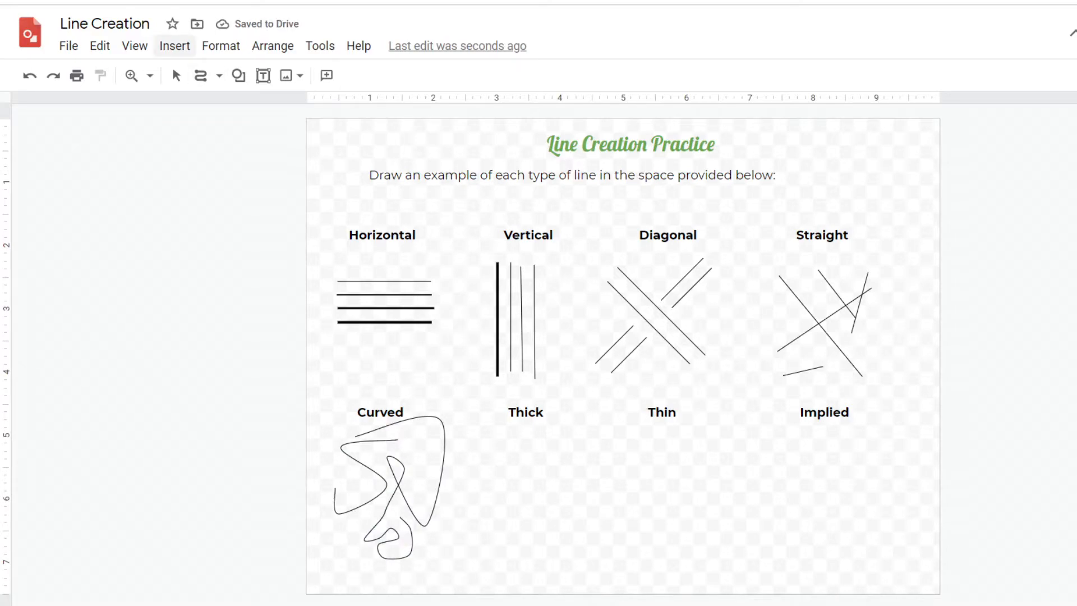
Draw an S-shaped curve under Thick with the Curve tool
click(201, 75)
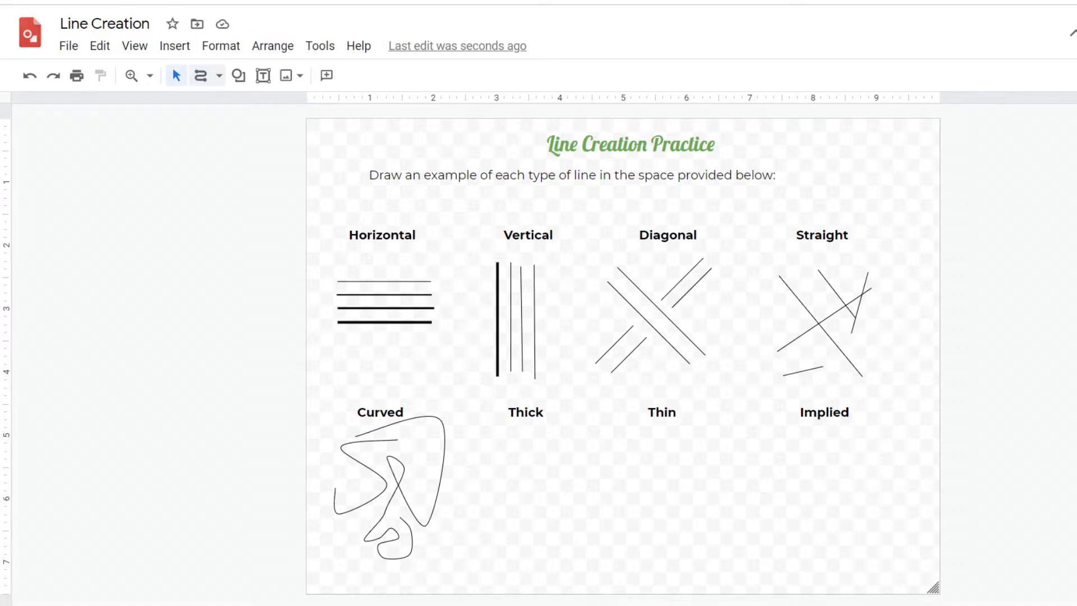
click(200, 76)
click(540, 441)
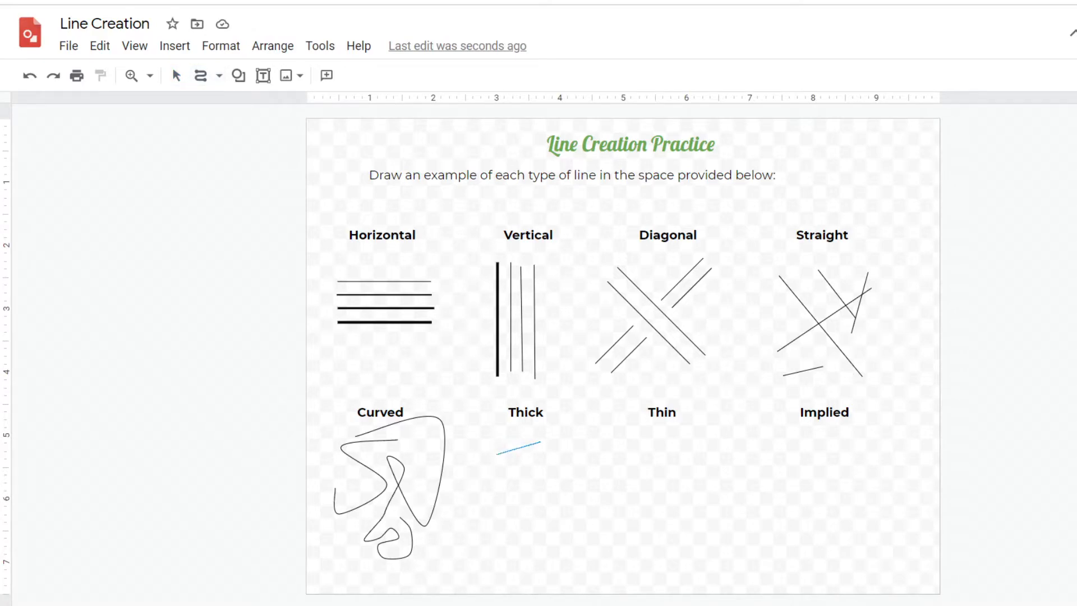
click(503, 487)
click(558, 527)
double_click(509, 564)
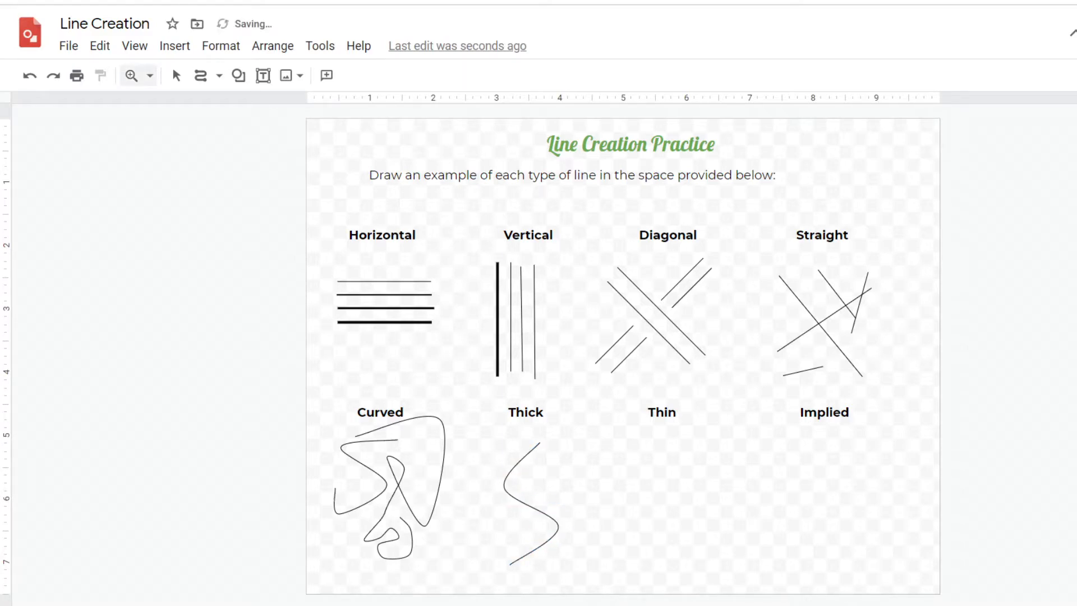
Set the S curve under Thick to a 16px line weight
click(176, 76)
click(530, 507)
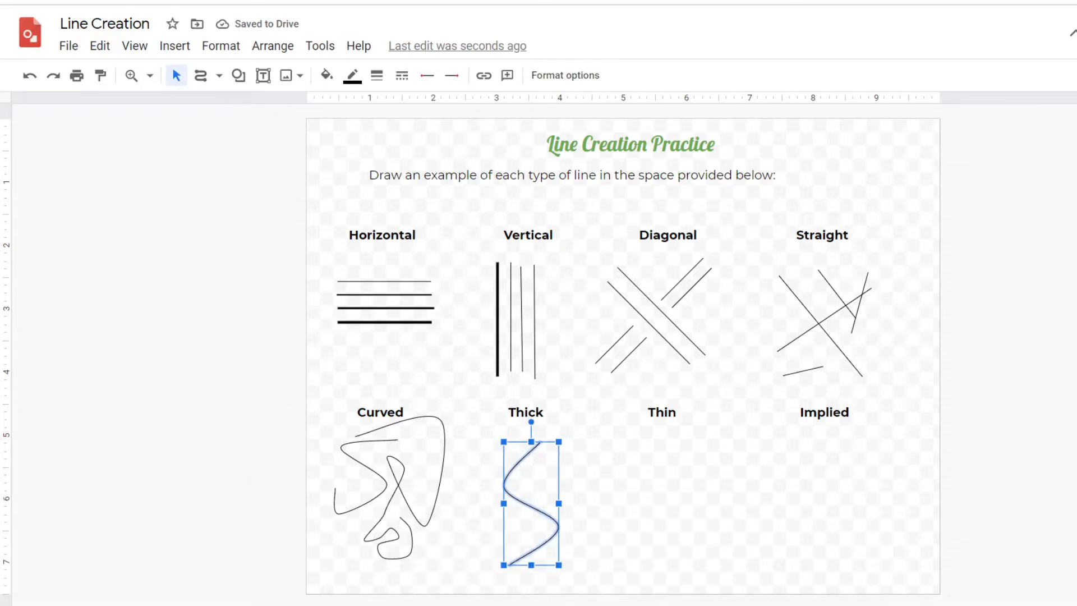
click(377, 76)
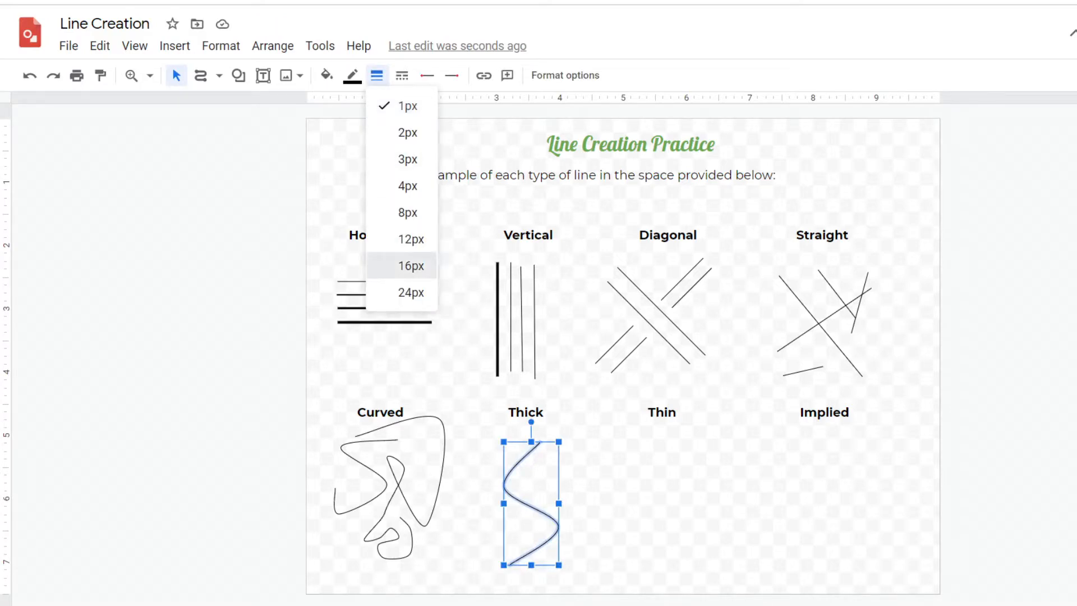
click(401, 264)
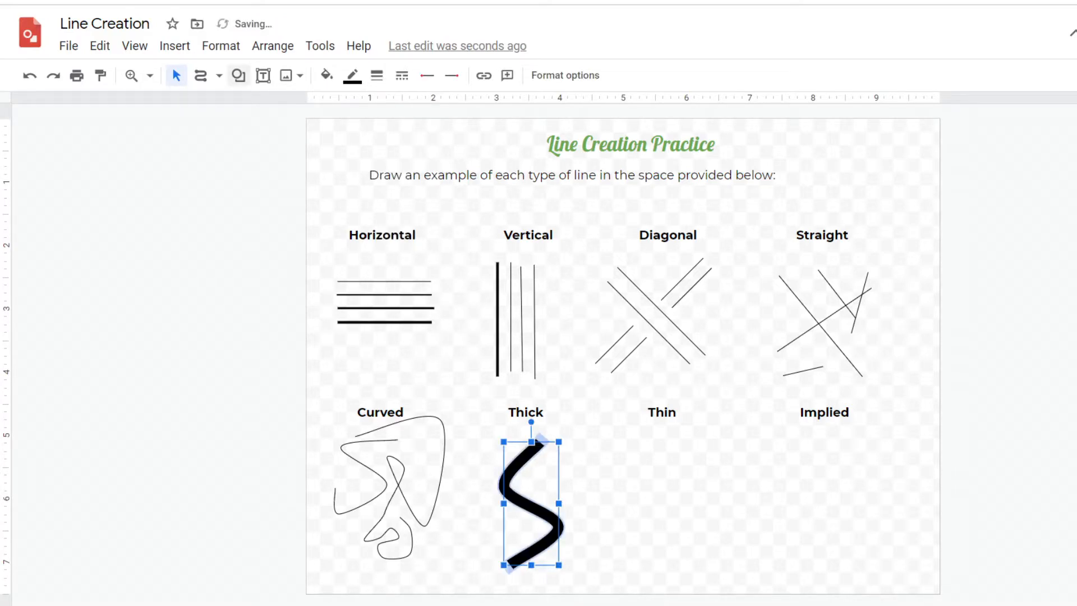
Switch to the Line tool and draw two short thick straight lines beside the S curve under Thick
click(219, 75)
click(230, 104)
drag(563, 455, 537, 484)
mouse_move(524, 531)
mouse_down()
mouse_move(483, 546)
mouse_move(466, 495)
mouse_up()
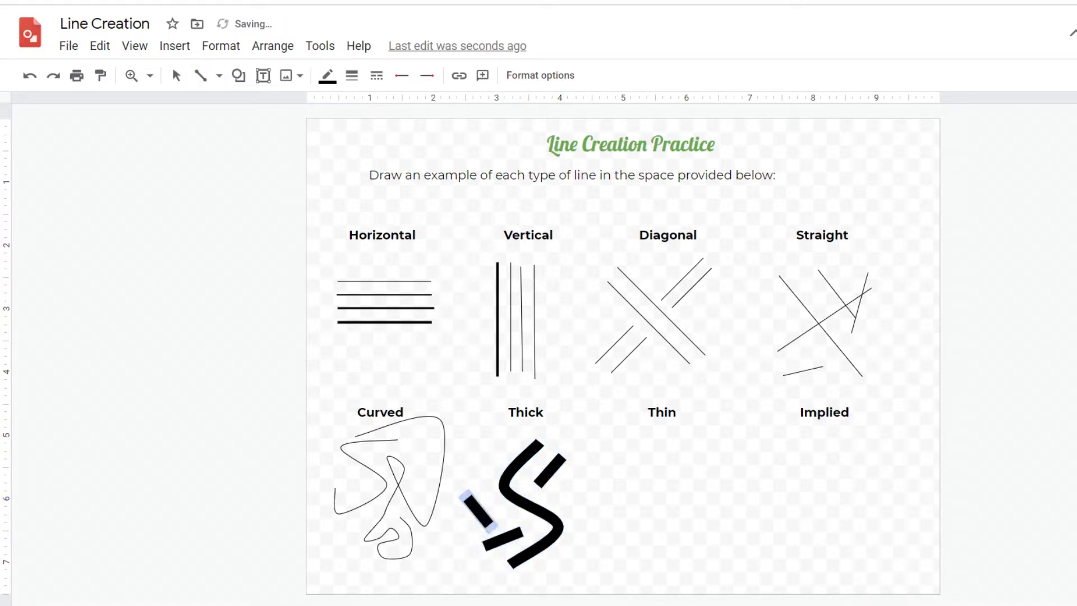
Draw a long diagonal line under Thin and set its weight to 1px
drag(625, 439, 719, 533)
click(351, 75)
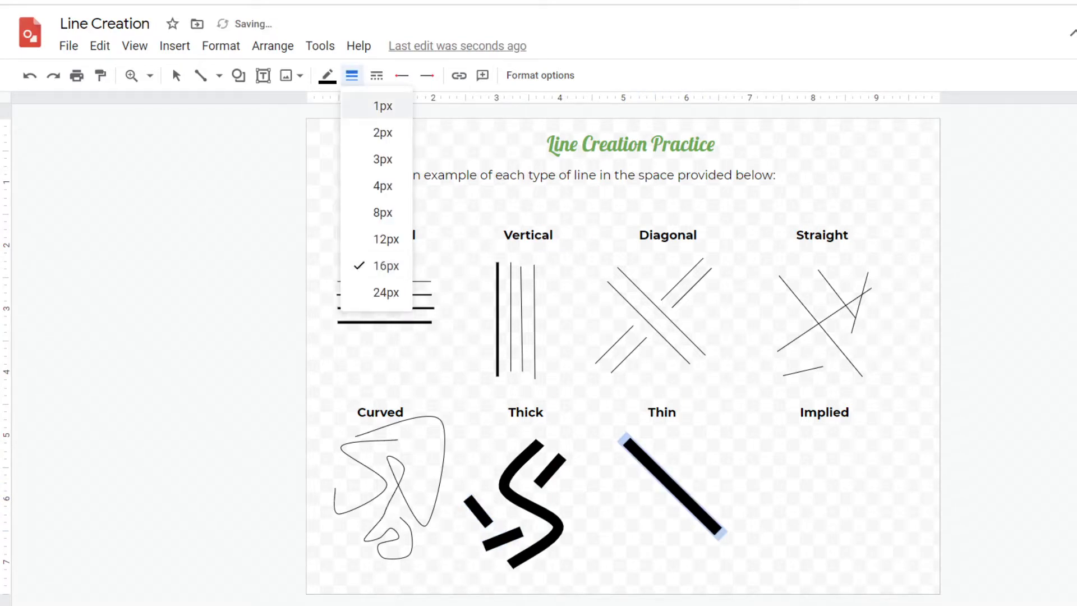
click(376, 103)
Add more thin lines and a curved connector under Thin, deleting the stray pieces
click(201, 75)
mouse_move(685, 456)
mouse_down()
mouse_move(652, 569)
mouse_move(700, 558)
mouse_move(663, 510)
mouse_up()
click(218, 75)
click(264, 183)
click(201, 76)
drag(647, 467, 660, 490)
click(200, 75)
click(704, 489)
key(Delete)
click(200, 75)
click(677, 451)
key(Delete)
Draw thin freehand scribbles under Thin with the Scribble tool and delete a stray one
click(219, 75)
click(227, 264)
drag(669, 451, 688, 529)
double_click(690, 525)
click(719, 566)
double_click(700, 591)
double_click(755, 570)
key(Delete)
Draw rows of short vertical line segments under Implied with the Line tool
click(219, 76)
click(230, 102)
drag(787, 446, 791, 463)
mouse_move(788, 466)
mouse_down()
mouse_move(798, 453)
mouse_move(797, 467)
mouse_move(841, 469)
mouse_move(787, 502)
mouse_move(796, 513)
mouse_move(810, 503)
mouse_move(853, 508)
mouse_up()
drag(853, 451, 853, 472)
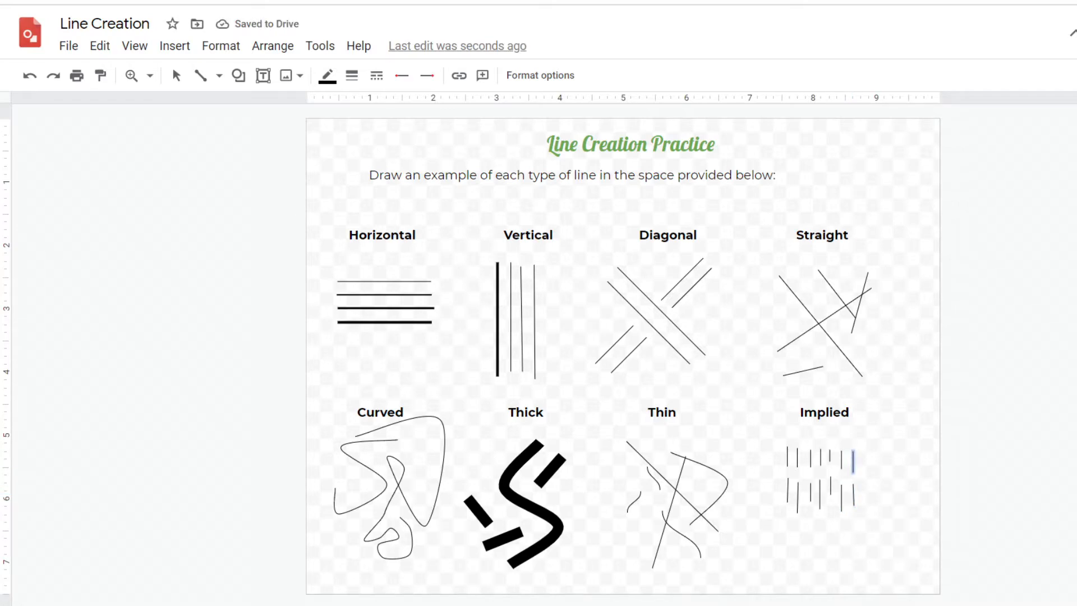
Draw a long wavy curve below the short segments under Implied
mouse_move(900, 488)
mouse_down()
mouse_move(869, 534)
mouse_move(785, 532)
mouse_move(766, 570)
mouse_move(798, 577)
mouse_up()
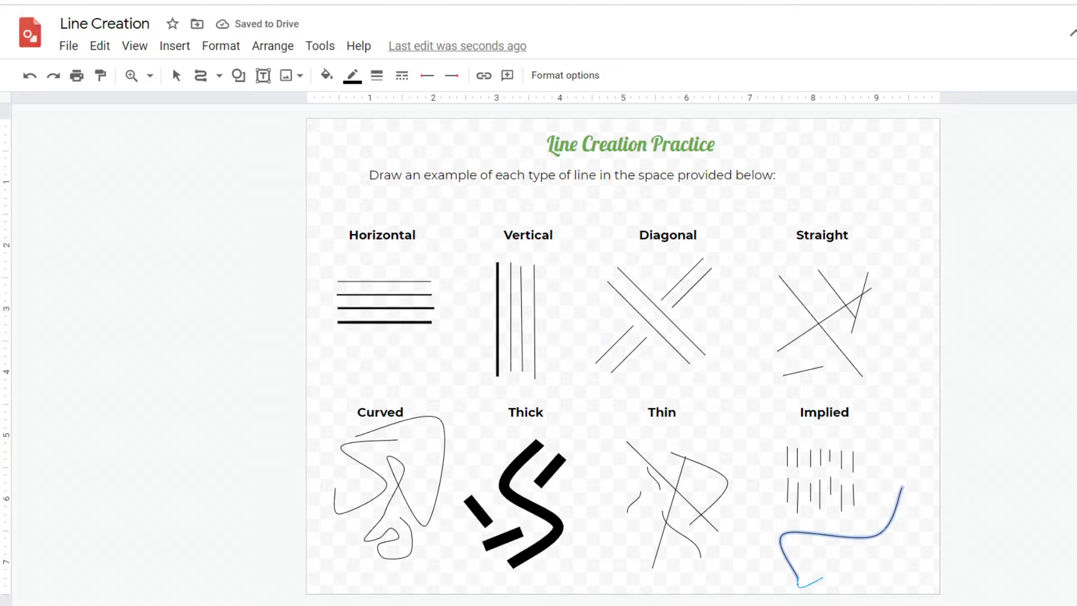
key(Escape)
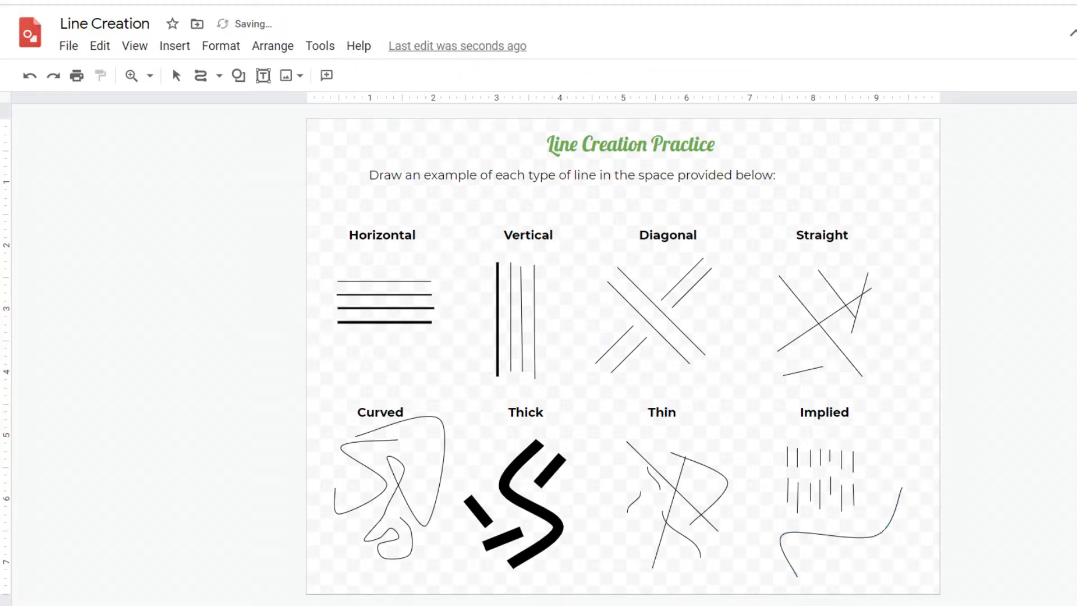
Make the Implied curve a dotted line with a 3px weight
click(841, 535)
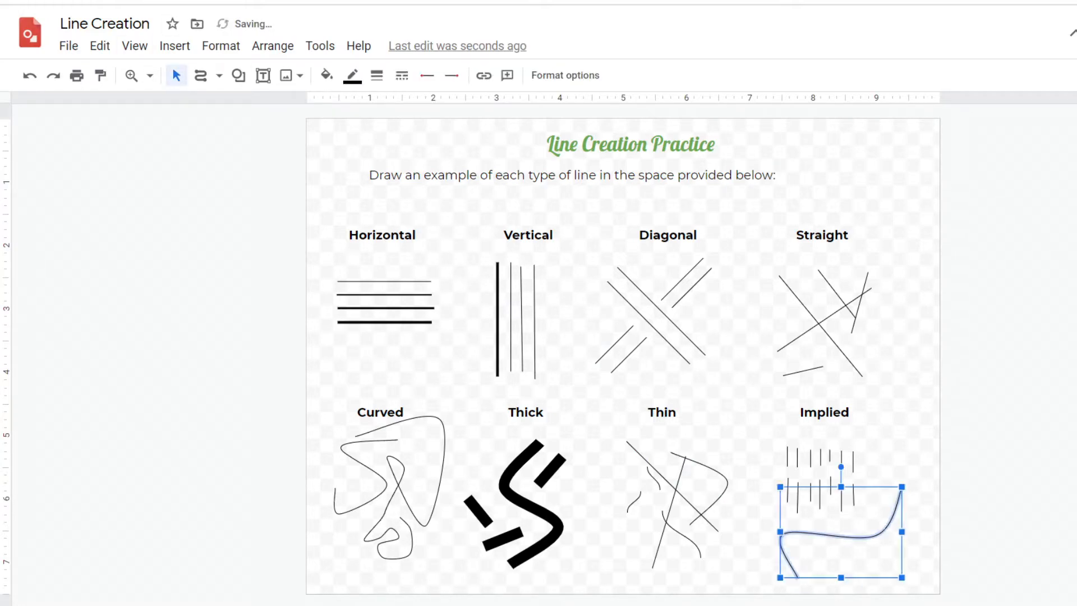
click(402, 76)
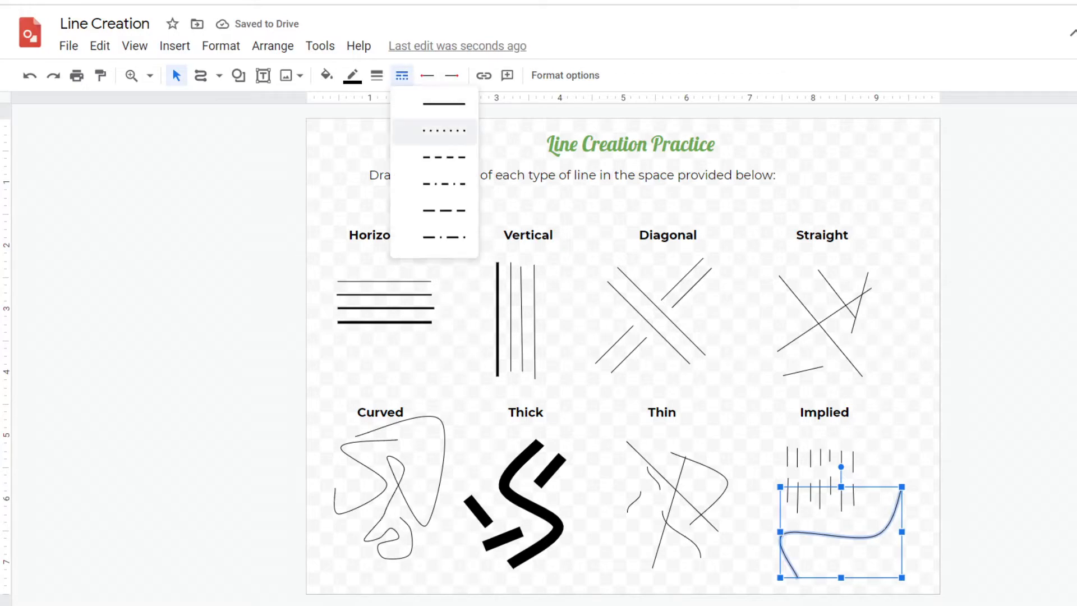
click(443, 131)
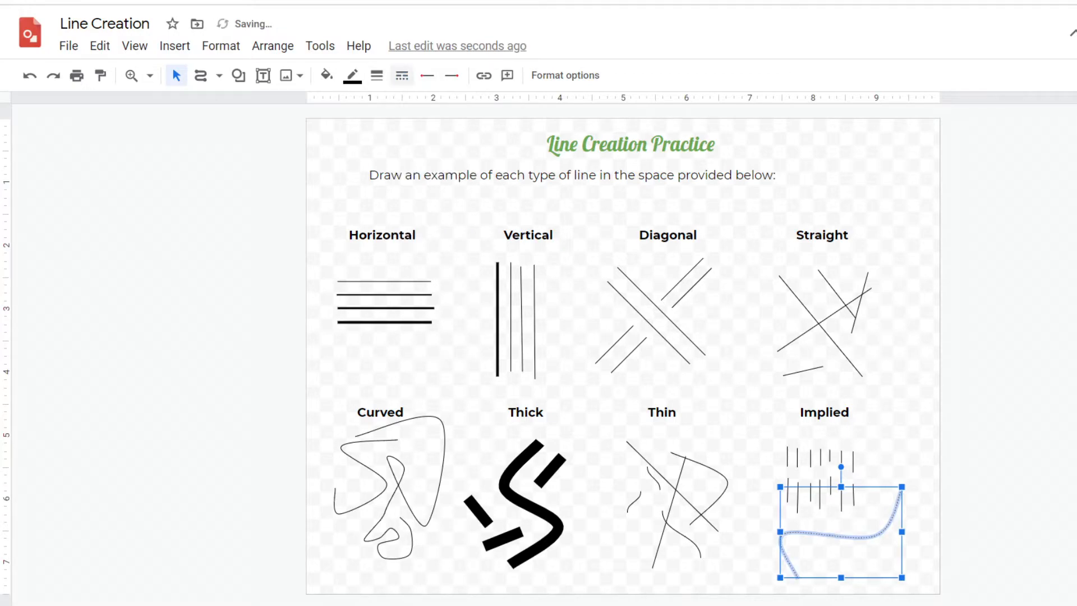
click(376, 75)
click(396, 131)
click(353, 75)
click(376, 75)
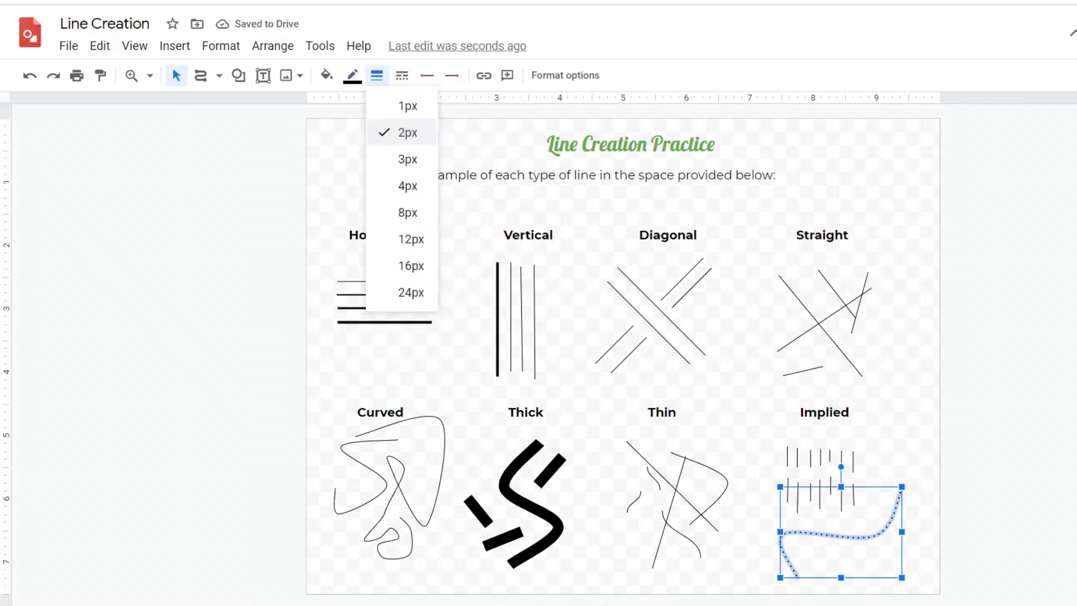
click(408, 159)
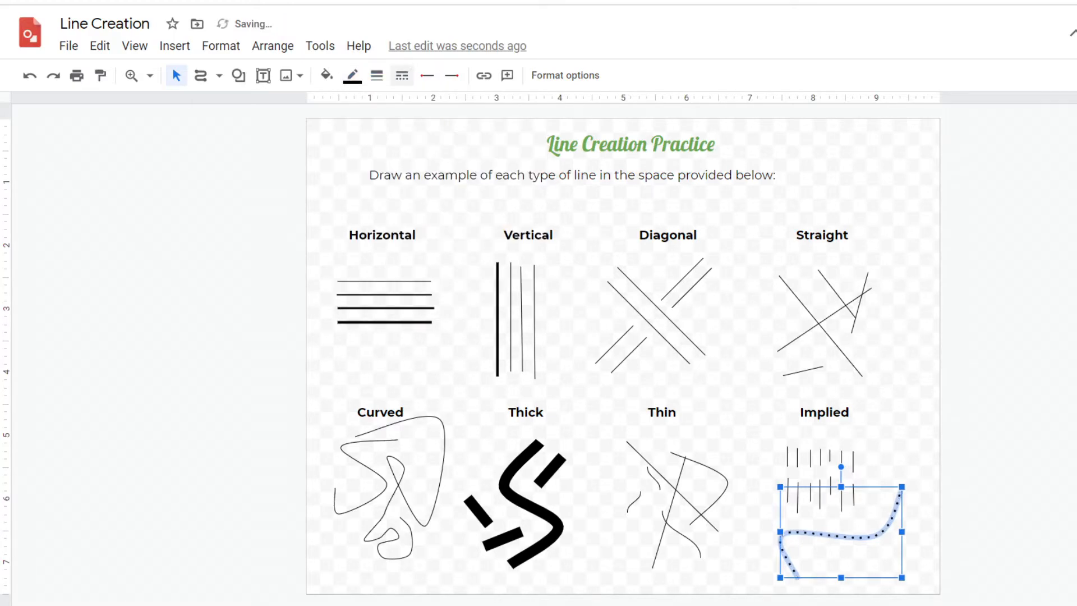
Change the Implied curve's dash style to dash-dot
click(402, 76)
click(435, 158)
click(402, 76)
click(432, 186)
key(Escape)
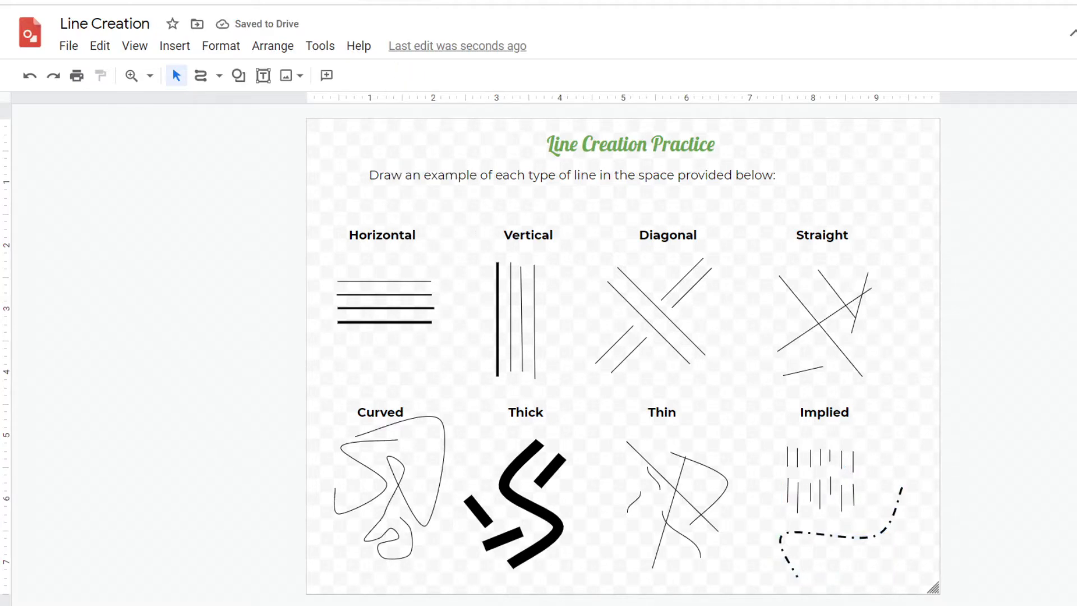
Draw scribble doodles and hearts in the page margin with the Scribble tool and delete them all
click(219, 75)
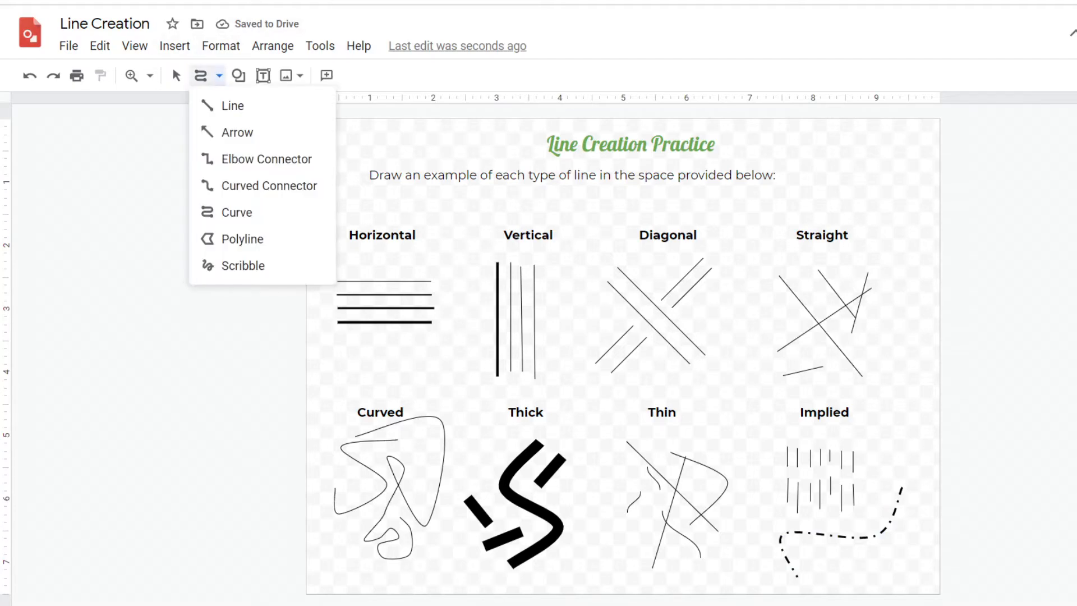
click(243, 265)
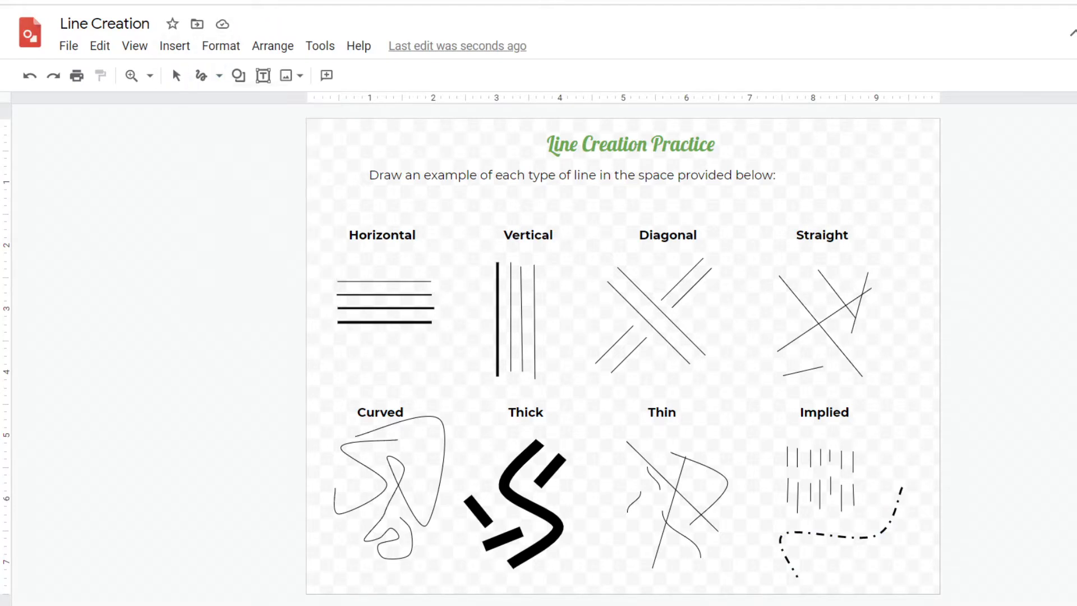
click(219, 75)
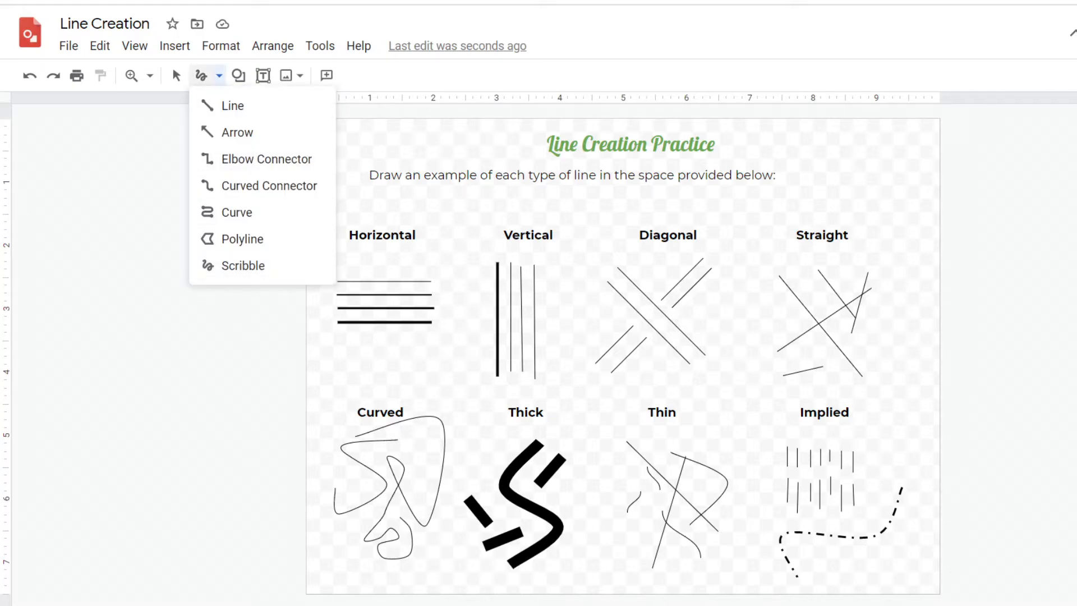
mouse_move(896, 414)
mouse_down()
mouse_move(904, 363)
mouse_move(893, 343)
mouse_move(895, 433)
mouse_move(924, 270)
mouse_move(890, 174)
mouse_up()
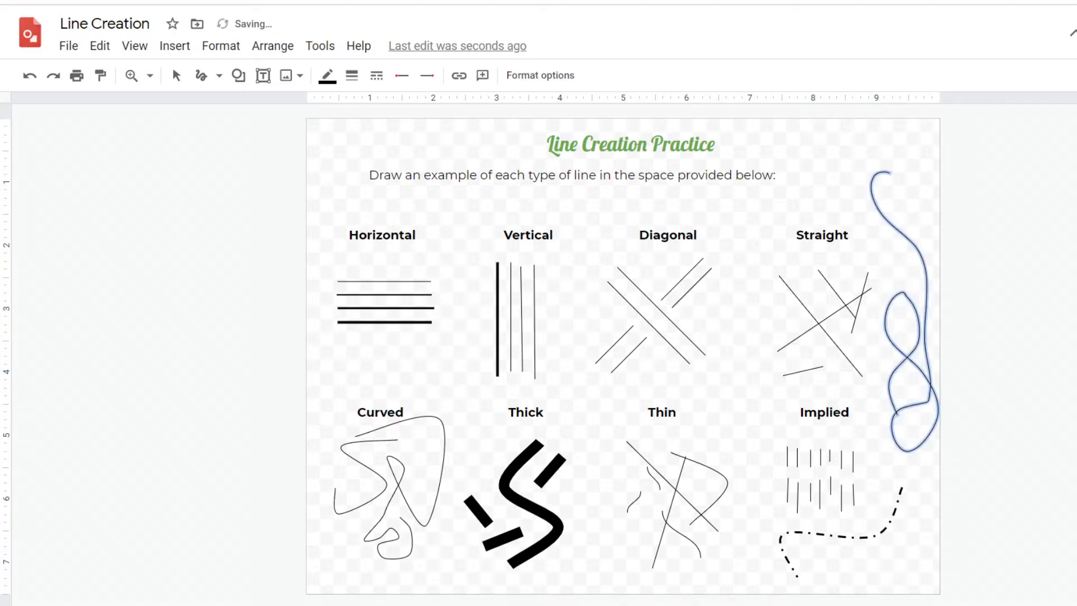
key(Delete)
mouse_move(869, 178)
mouse_down()
mouse_move(840, 168)
mouse_move(919, 190)
mouse_move(871, 176)
mouse_up()
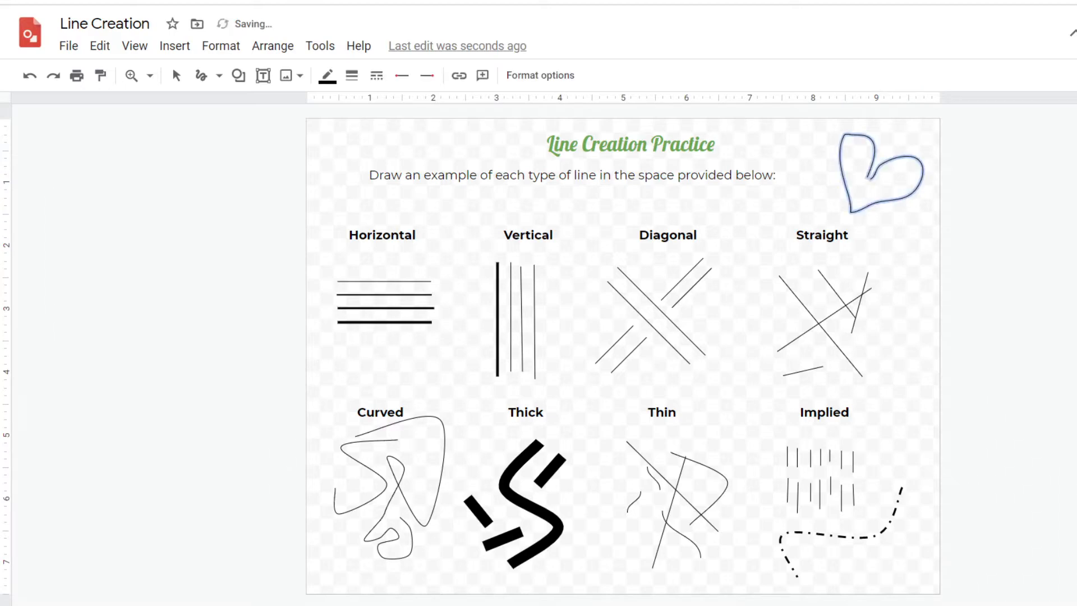
key(Delete)
mouse_move(863, 174)
mouse_down()
mouse_move(849, 206)
mouse_move(907, 167)
mouse_move(864, 172)
mouse_up()
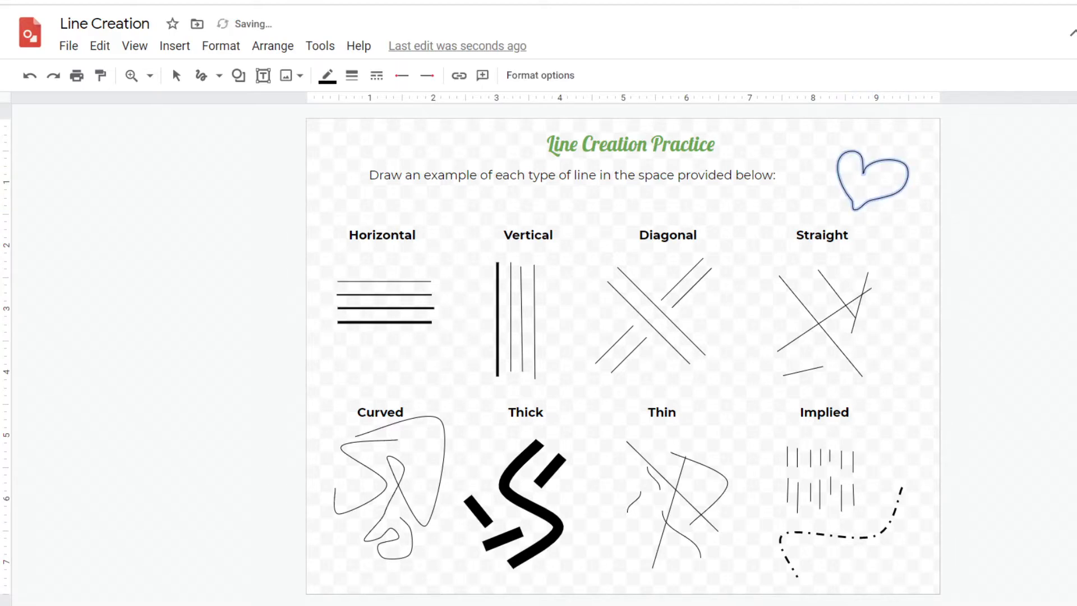
mouse_move(793, 200)
mouse_down()
mouse_move(807, 223)
mouse_move(807, 185)
mouse_move(789, 203)
mouse_up()
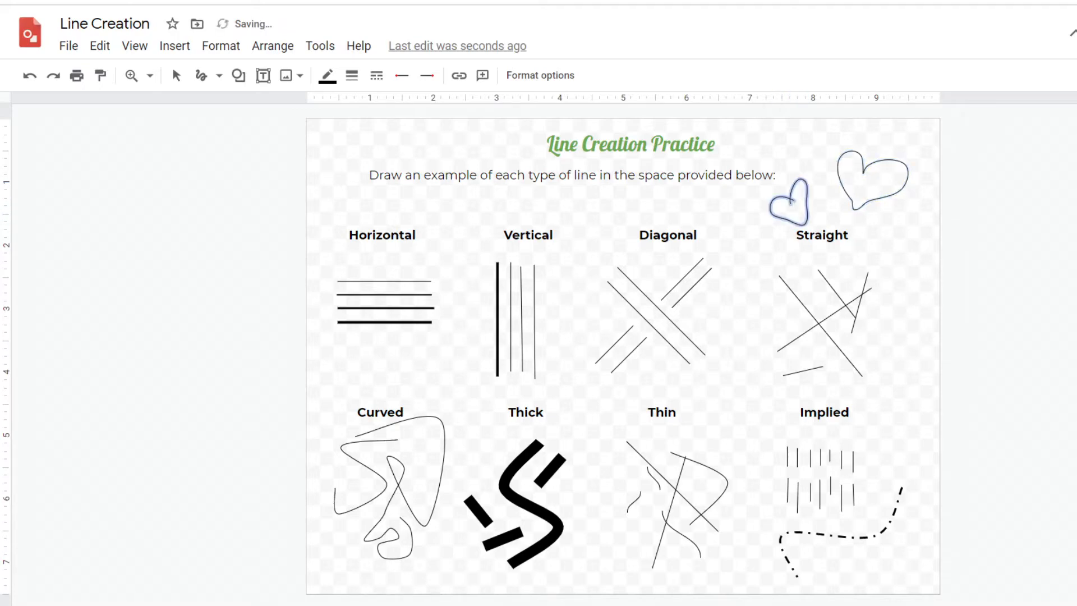
key(Delete)
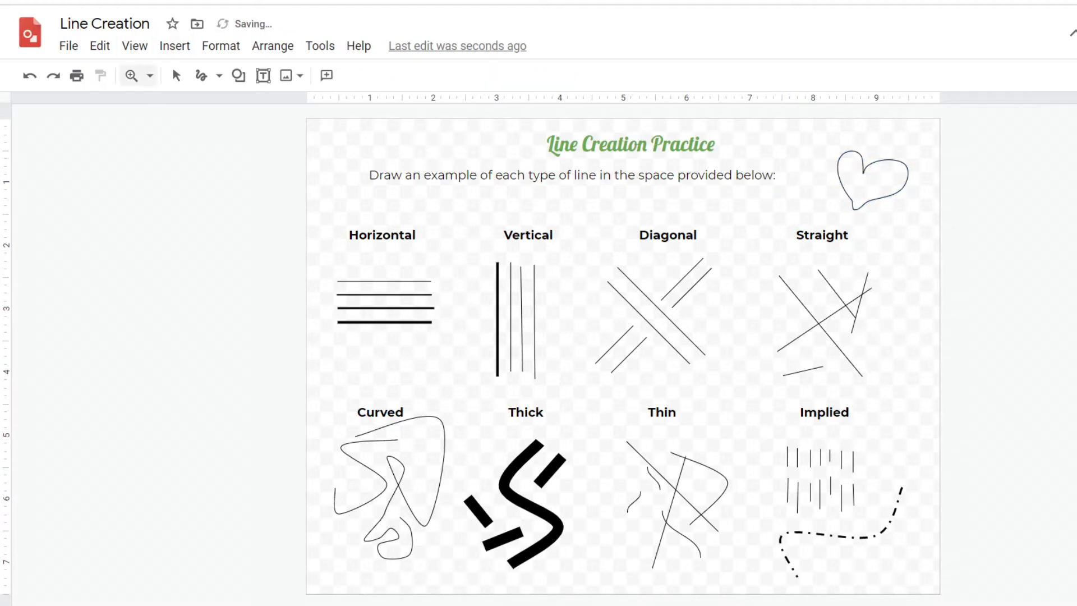
click(176, 75)
click(864, 171)
key(Delete)
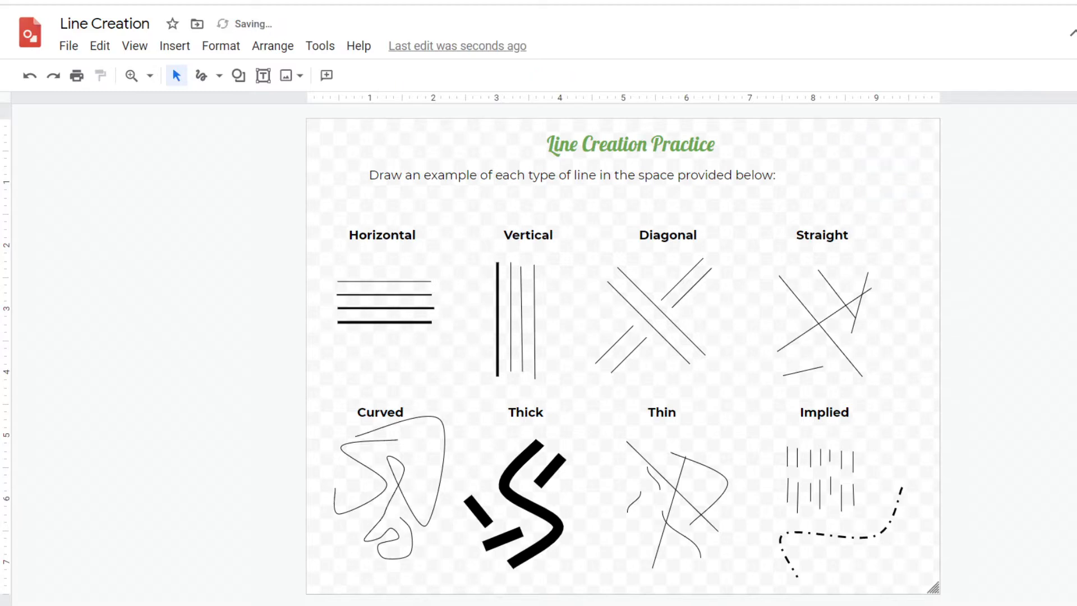
click(201, 75)
mouse_move(340, 465)
mouse_down()
mouse_move(335, 498)
mouse_move(321, 550)
mouse_move(373, 585)
mouse_move(407, 591)
mouse_move(427, 554)
mouse_up()
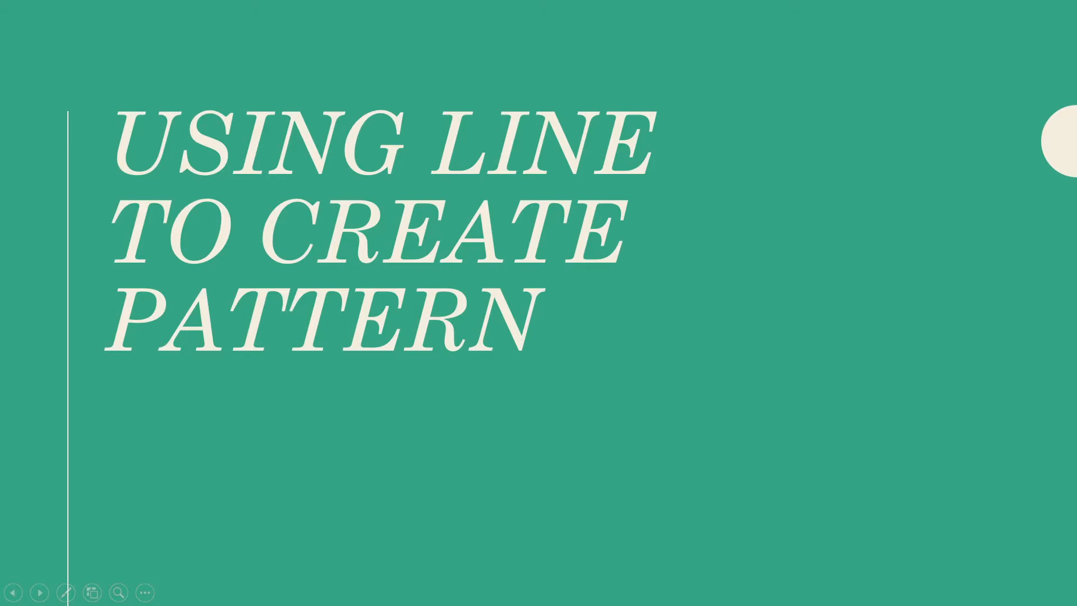
key(Right)
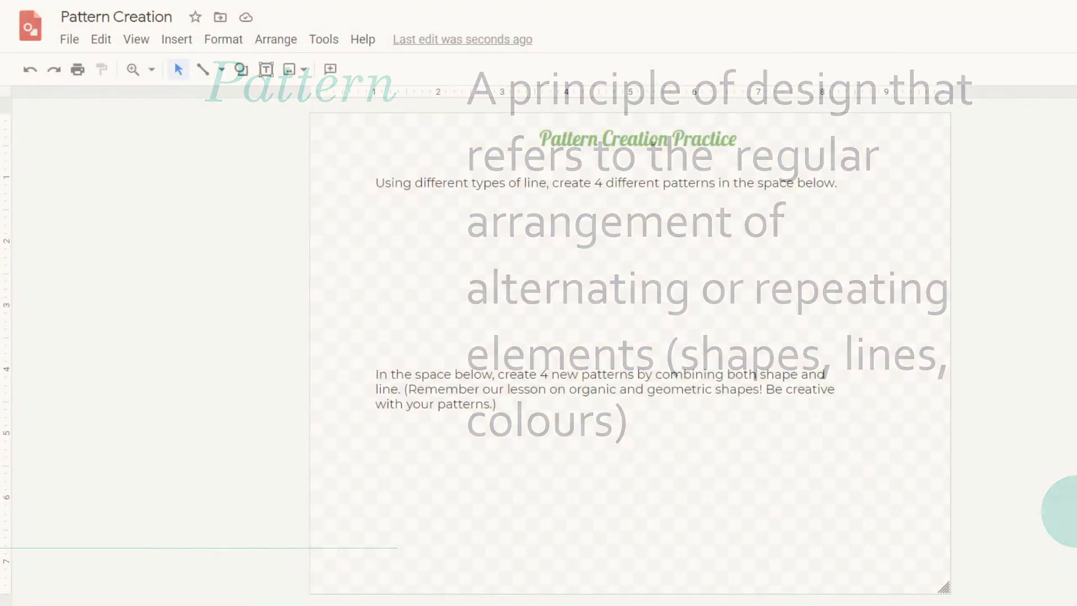
Draw a set of parallel diagonal lines in the first pattern space, undoing and redrawing one
drag(359, 248, 399, 209)
mouse_move(362, 269)
mouse_down()
mouse_move(414, 217)
mouse_move(428, 226)
mouse_up()
drag(369, 312, 439, 243)
drag(367, 334, 445, 256)
key(ctrl+z)
mouse_move(371, 339)
mouse_down()
mouse_move(446, 265)
mouse_move(448, 290)
mouse_up()
drag(421, 345, 453, 314)
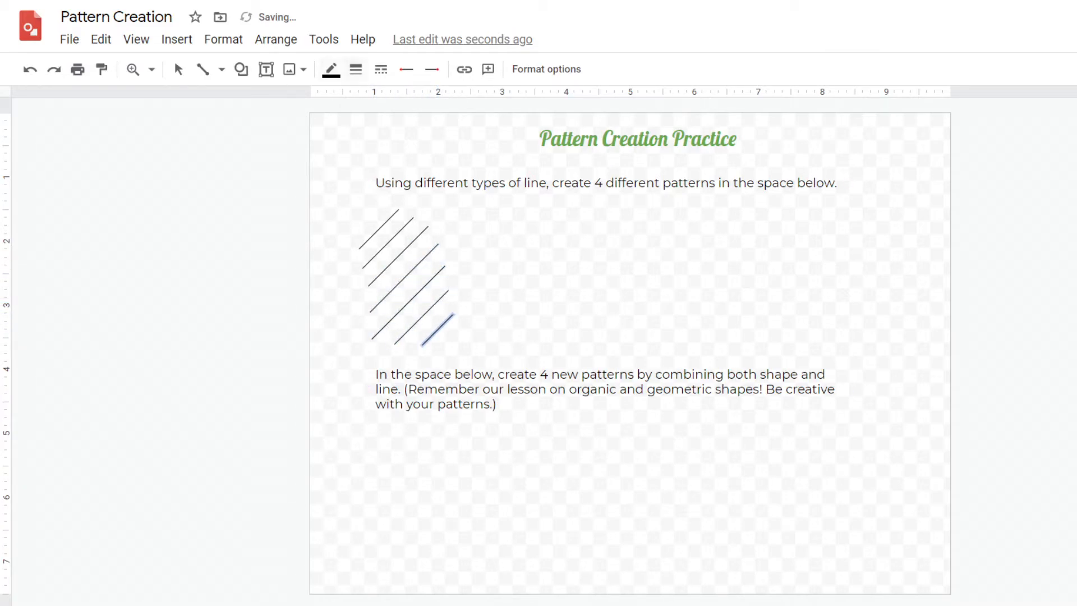
Set the line style to dashed and draw dashed diagonal lines between the solid ones
click(379, 229)
click(381, 69)
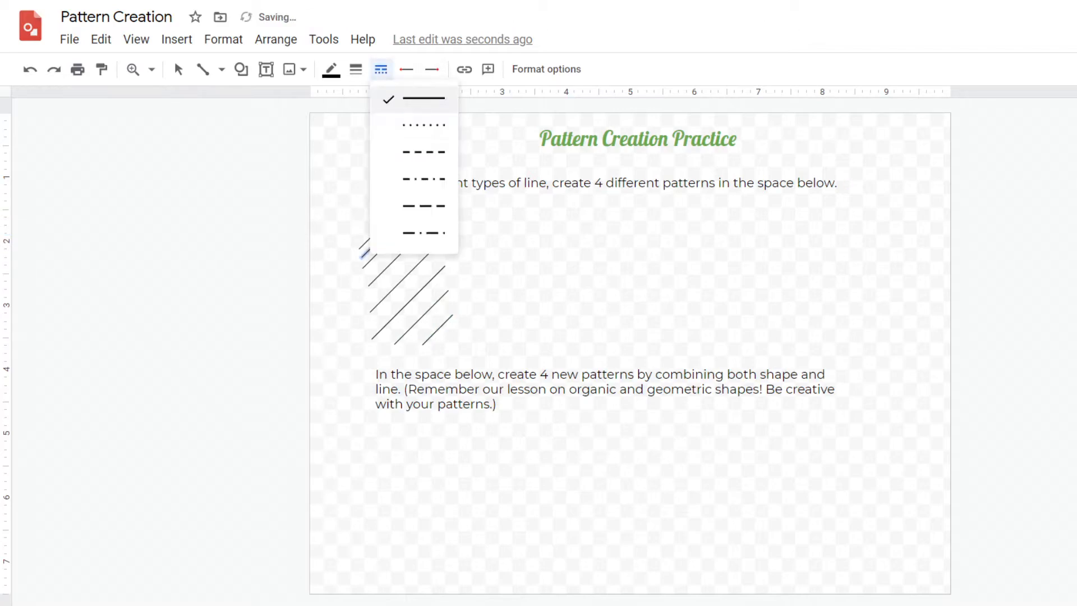
click(414, 153)
drag(367, 277, 420, 222)
drag(370, 296, 431, 238)
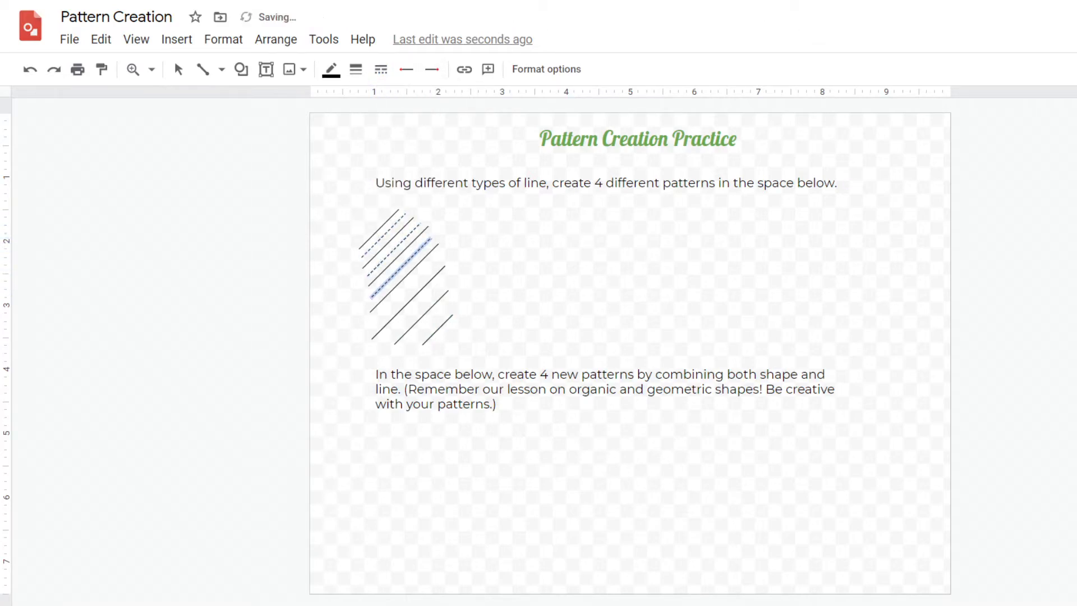
drag(368, 324, 434, 259)
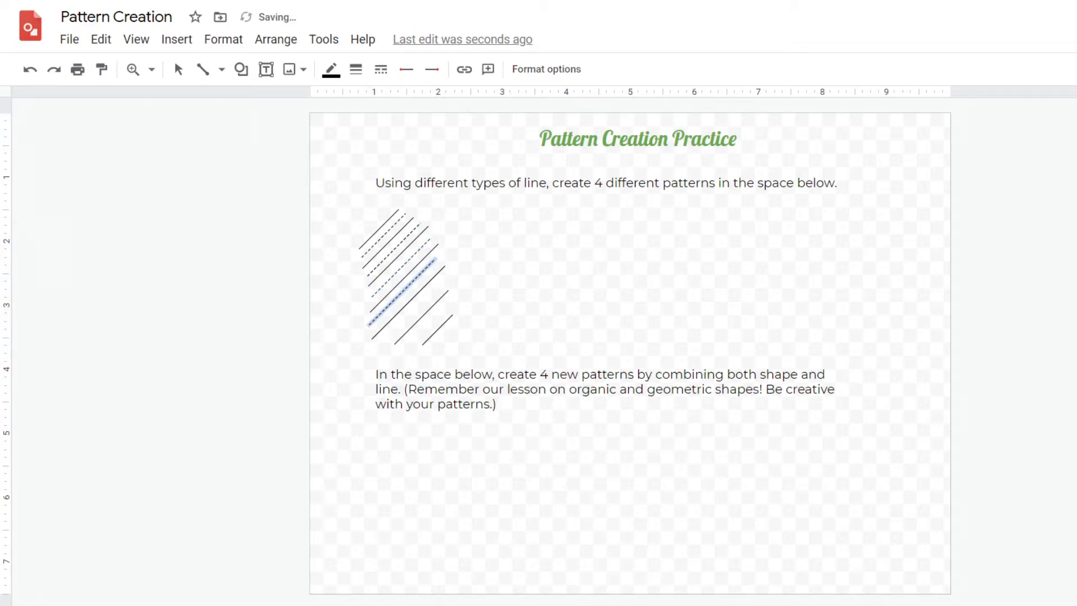
Add more solid and dashed diagonal lines along the pattern's lower edge
click(482, 263)
click(203, 69)
drag(381, 343, 446, 277)
click(380, 69)
click(422, 151)
mouse_move(412, 344)
mouse_down()
mouse_move(447, 309)
mouse_move(431, 323)
mouse_up()
key(Escape)
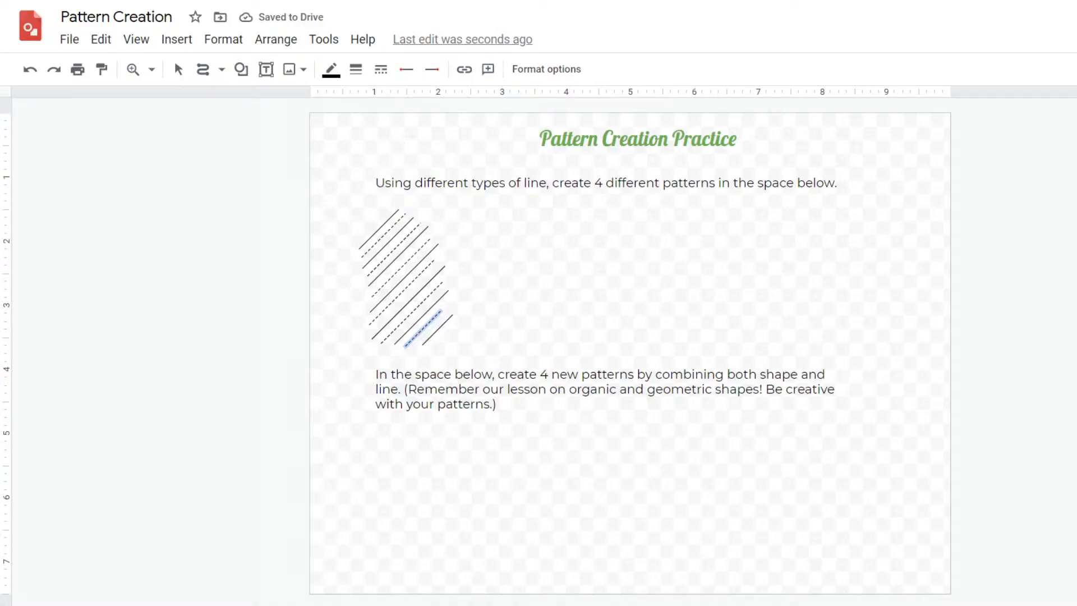
Draw a zigzag curve beside the diagonal pattern and give it a solid 3px line
mouse_move(564, 213)
mouse_down()
mouse_move(471, 227)
mouse_move(566, 239)
mouse_move(480, 255)
mouse_move(566, 268)
mouse_move(485, 285)
mouse_move(573, 297)
mouse_move(489, 311)
mouse_move(574, 326)
mouse_move(490, 339)
mouse_up()
click(406, 69)
click(449, 96)
click(381, 69)
click(411, 151)
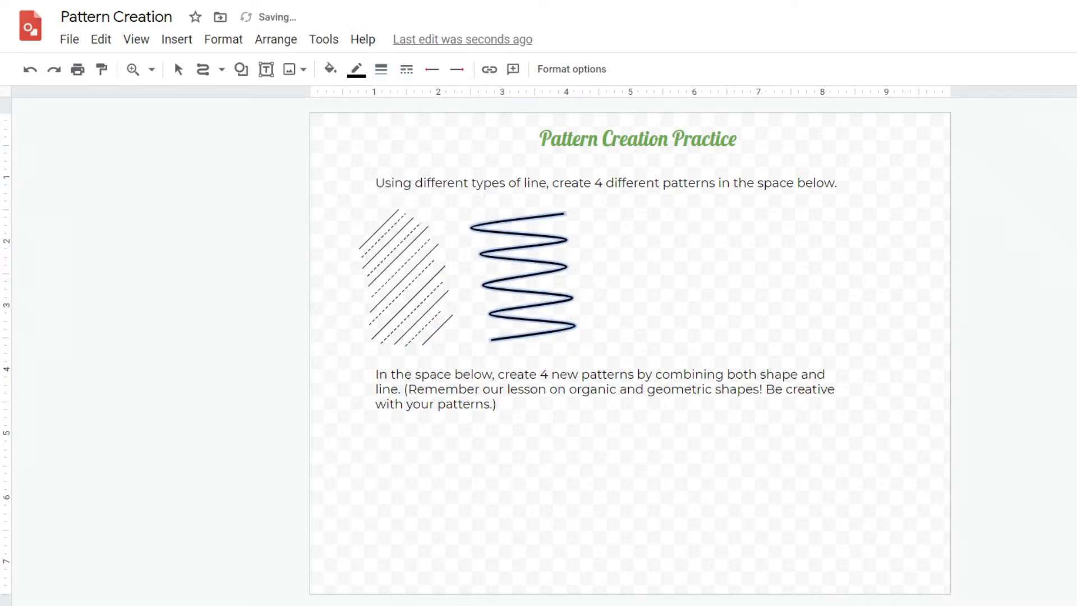
Draw a second zigzag curve interweaving with the first using the Curve tool and set it to 1px
click(221, 69)
click(240, 208)
click(552, 206)
click(473, 218)
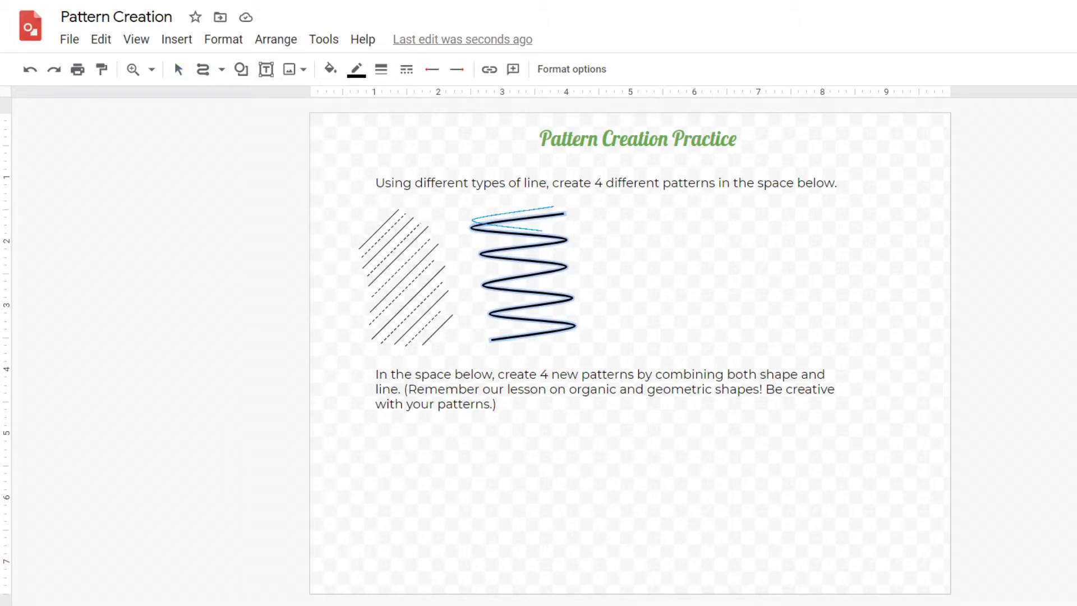
click(567, 230)
click(483, 244)
click(566, 255)
click(484, 271)
click(569, 287)
click(487, 299)
click(572, 307)
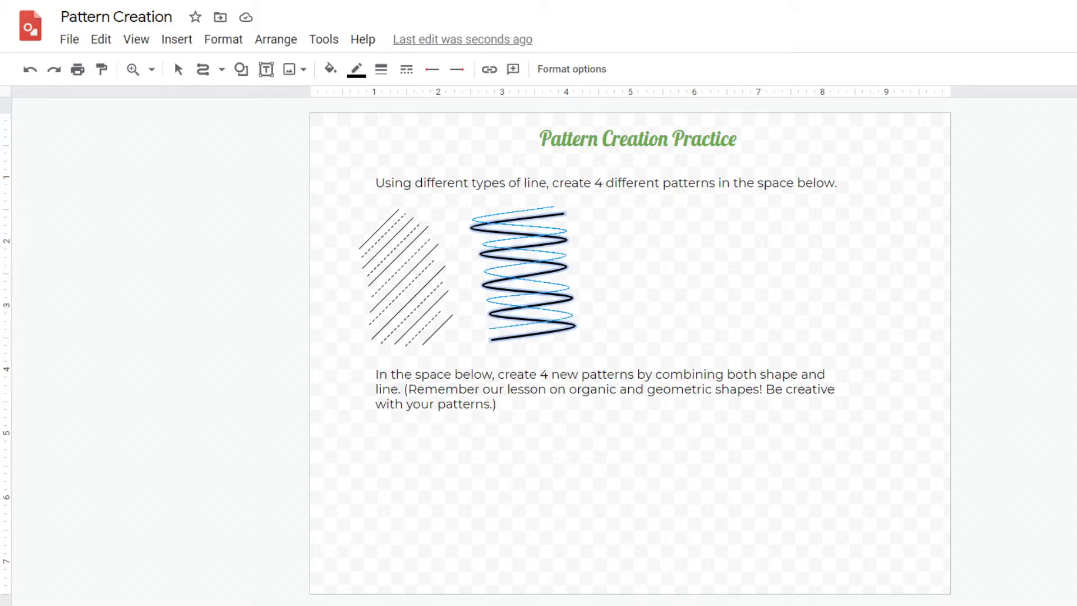
double_click(490, 328)
click(381, 69)
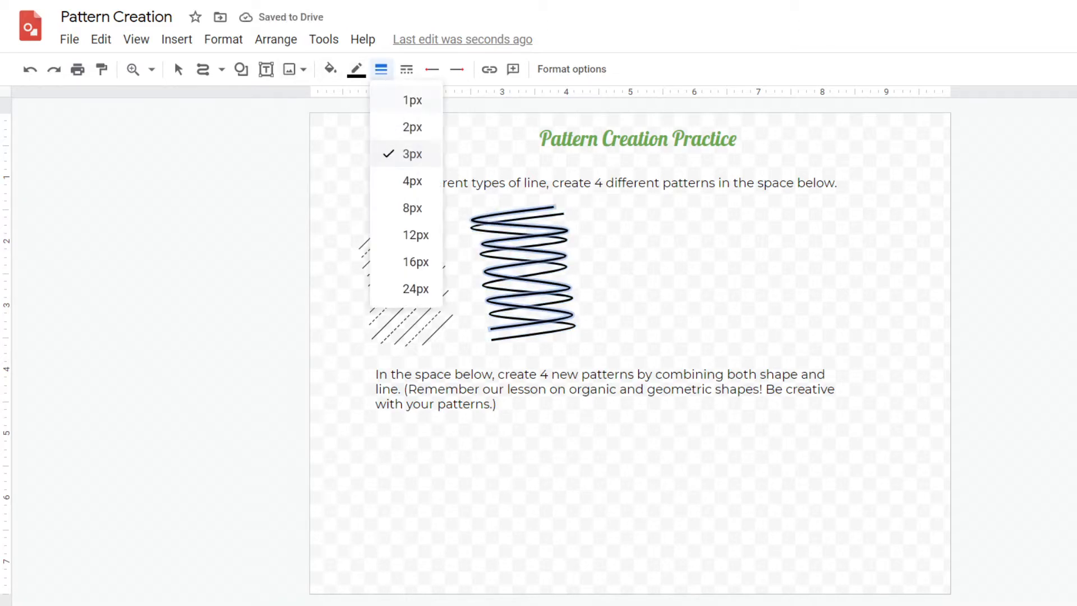
click(413, 101)
Draw a vertical straight line to the right of the zigzag pattern with the Line tool
click(178, 70)
click(203, 70)
click(222, 69)
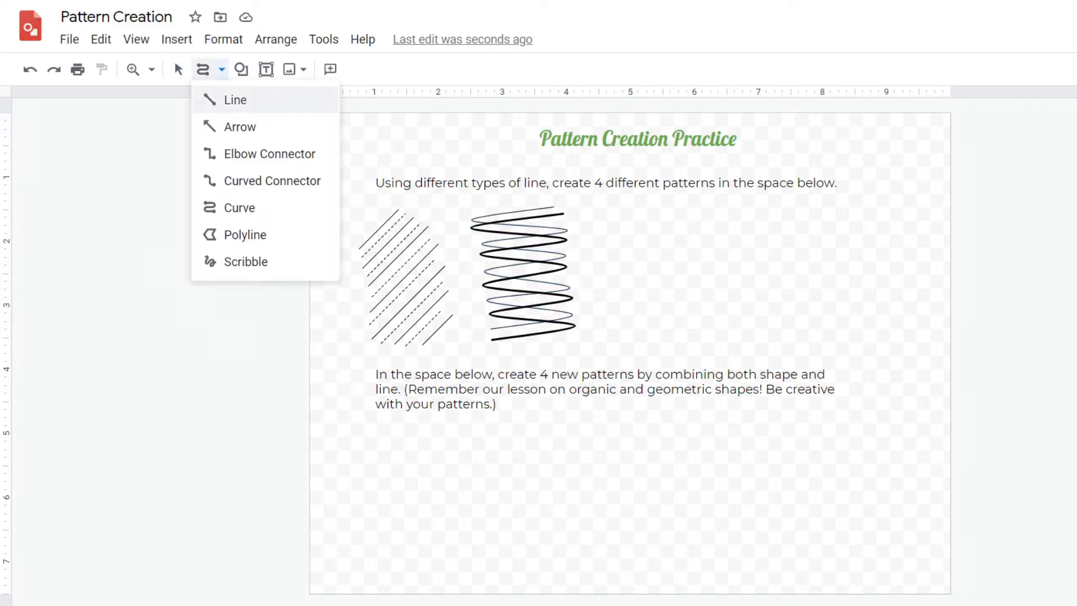
click(236, 100)
drag(622, 209, 622, 342)
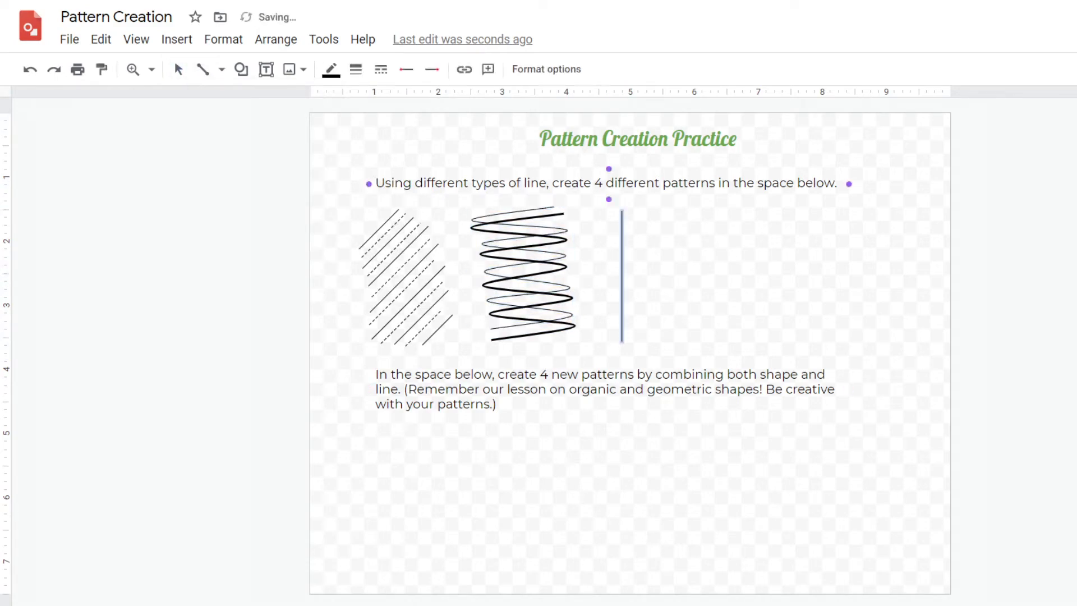
Draw three more vertical lines to the right of the first one, giving them alternating thick and thin line weights
click(203, 70)
drag(632, 210, 632, 346)
click(356, 69)
click(381, 158)
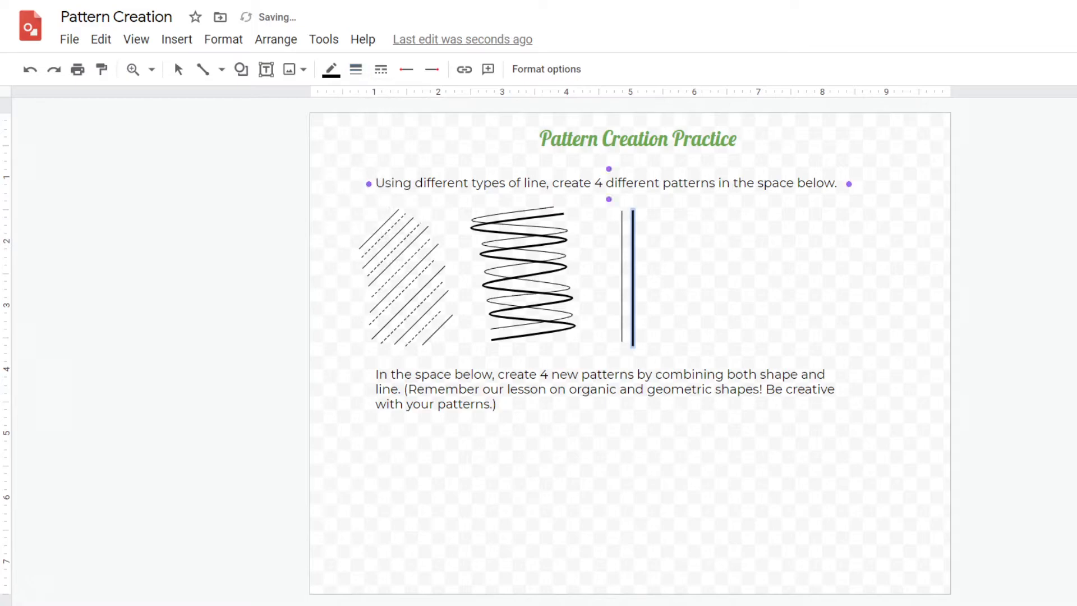
click(203, 69)
click(355, 70)
click(385, 101)
drag(646, 210, 646, 342)
click(203, 70)
click(356, 69)
click(386, 155)
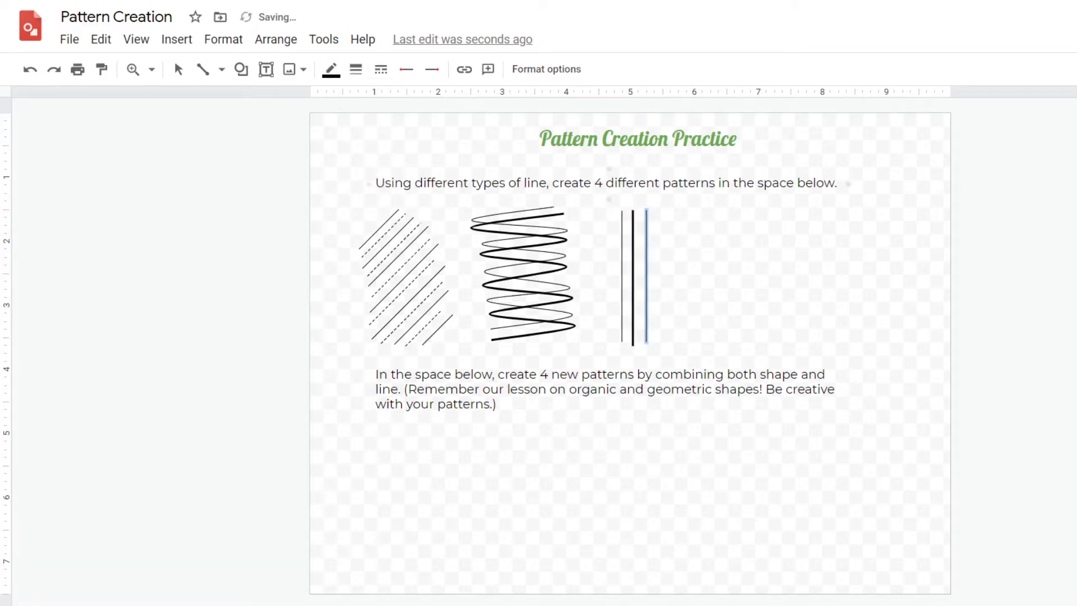
drag(659, 211, 659, 345)
click(356, 69)
click(386, 155)
click(203, 70)
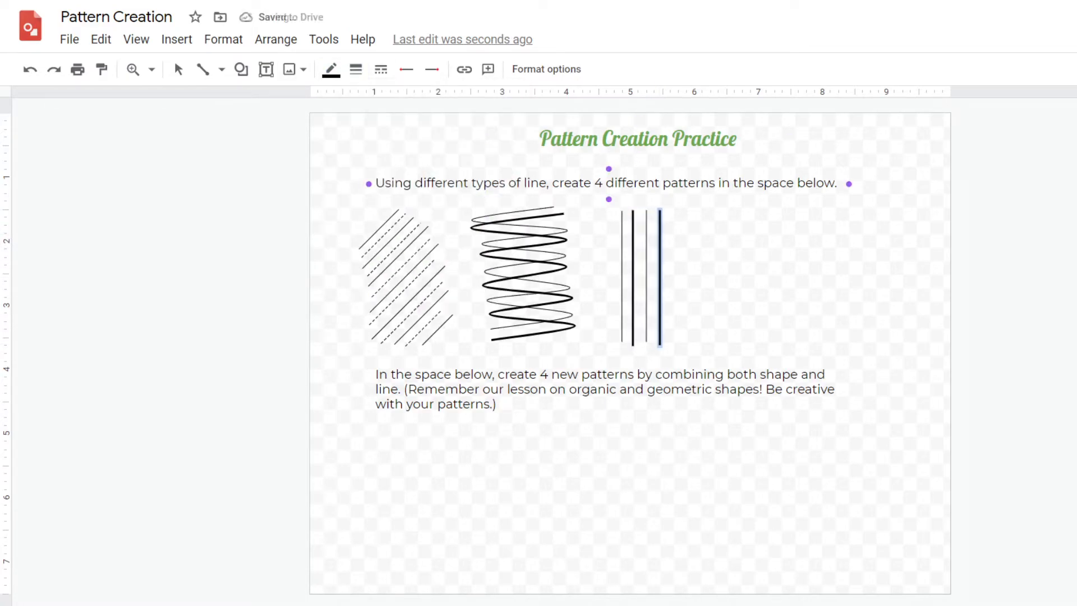
Add three more vertical lines further right, again alternating between thin and thick line weights
drag(671, 210, 672, 344)
click(356, 70)
click(386, 101)
click(203, 70)
drag(686, 210, 686, 345)
click(355, 70)
click(385, 154)
click(203, 69)
drag(700, 211, 700, 345)
click(355, 69)
click(387, 99)
Draw six horizontal lines across the vertical lines with the Line tool to form a grid
click(221, 70)
click(235, 100)
mouse_move(609, 221)
mouse_down()
mouse_move(692, 302)
mouse_move(716, 221)
mouse_move(718, 234)
mouse_up()
mouse_move(607, 250)
mouse_down()
mouse_move(718, 250)
mouse_move(718, 264)
mouse_up()
mouse_move(609, 280)
mouse_down()
mouse_move(718, 279)
mouse_move(720, 294)
mouse_up()
drag(611, 308, 722, 308)
drag(610, 322, 728, 321)
drag(610, 335, 716, 335)
click(355, 69)
click(387, 153)
Set four of the horizontal grid lines to a heavier line weight
click(178, 69)
click(640, 307)
click(355, 69)
click(387, 154)
click(639, 279)
click(355, 69)
click(386, 154)
click(639, 249)
click(356, 69)
click(387, 154)
click(639, 221)
click(355, 69)
click(387, 153)
Switch to the Scribble tool and sketch five rough curving lines to the right of the grid
click(222, 69)
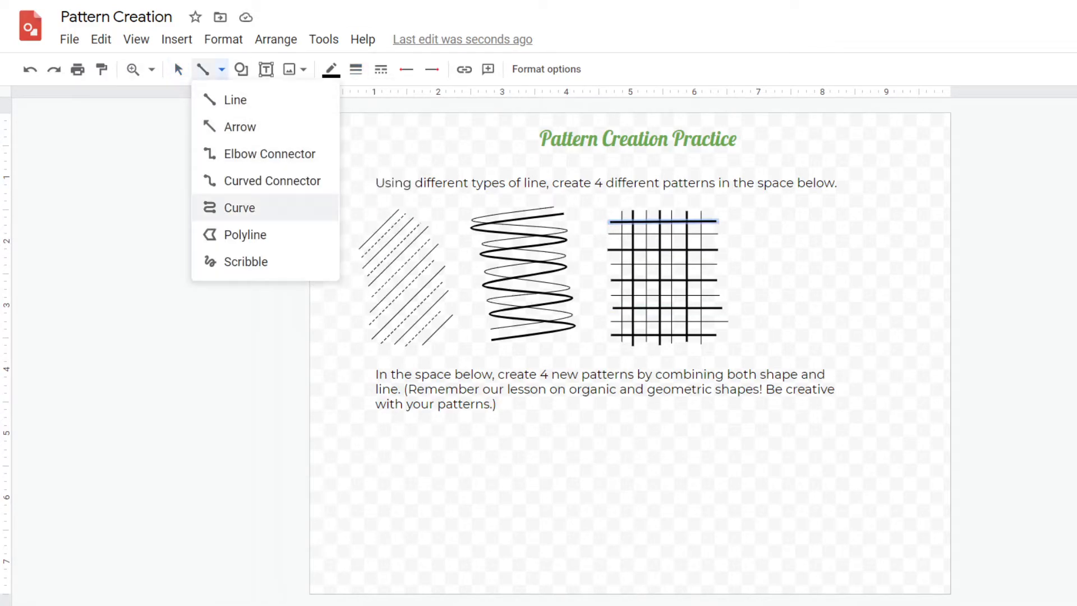
click(246, 261)
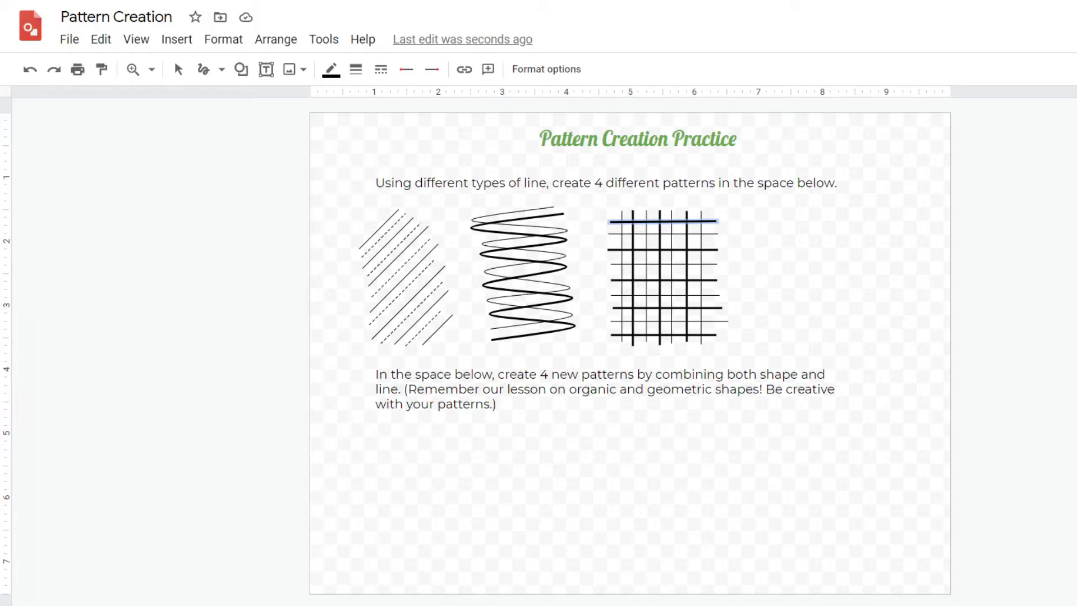
drag(739, 243, 791, 218)
drag(744, 249, 836, 229)
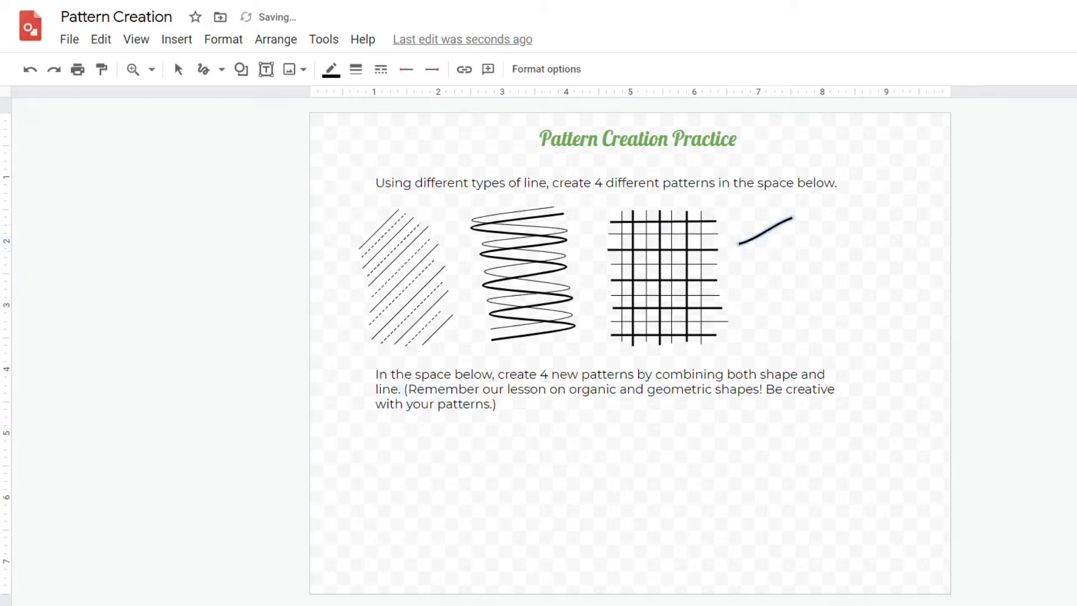
drag(749, 259, 859, 268)
drag(758, 268, 875, 297)
mouse_move(756, 285)
mouse_down()
mouse_move(838, 342)
mouse_move(840, 331)
mouse_move(833, 359)
mouse_up()
Scribble zigzag strands connecting the lower curved lines, undoing unwanted strokes
key(ctrl+z)
drag(819, 268, 840, 303)
key(ctrl+z)
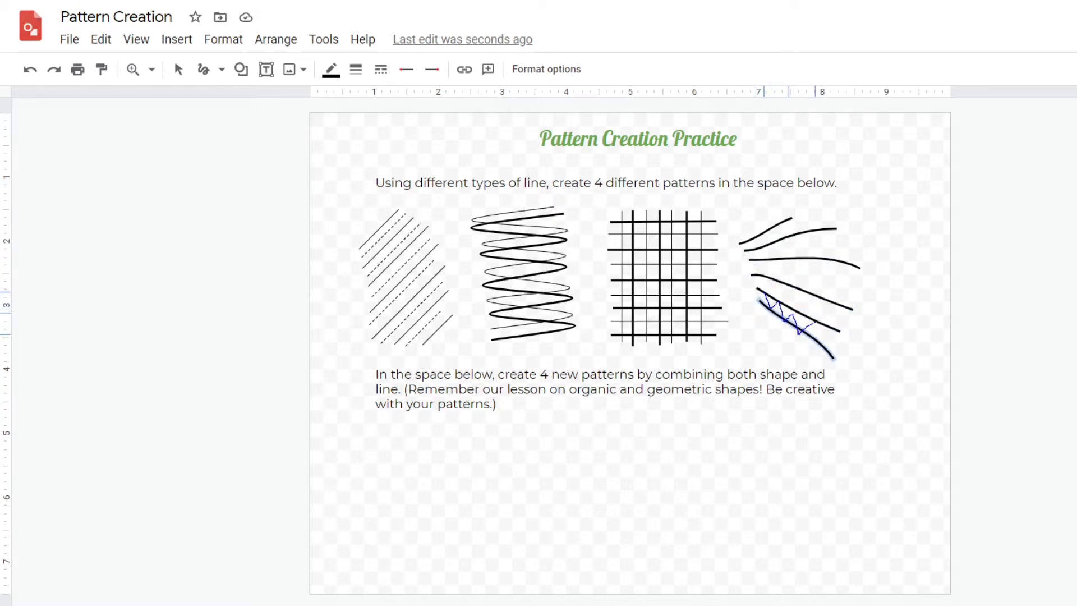
drag(824, 330, 834, 356)
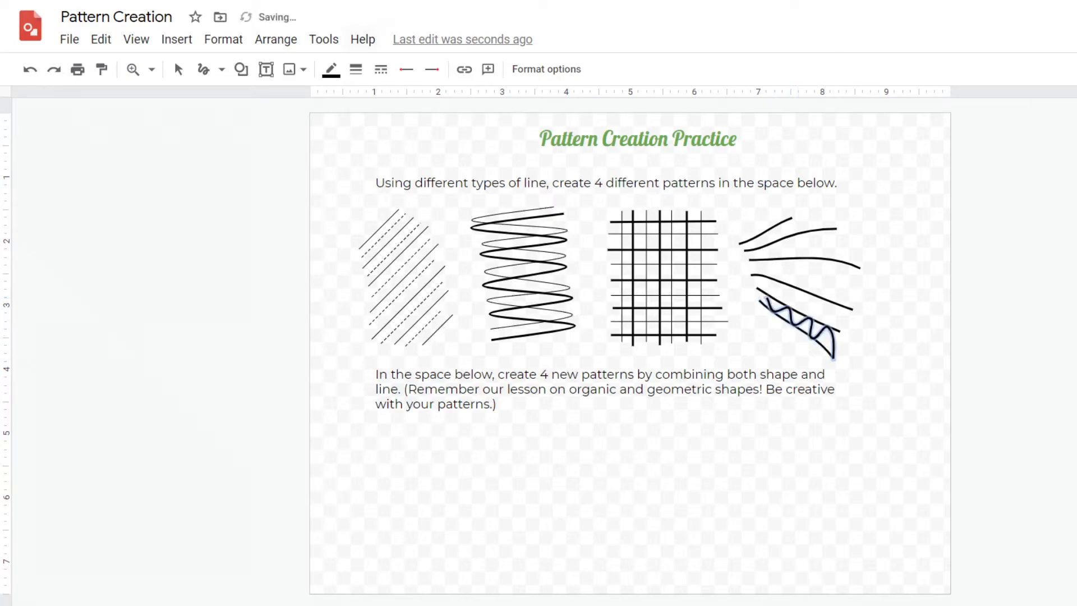
mouse_move(761, 285)
mouse_down()
mouse_move(819, 296)
mouse_move(852, 308)
mouse_up()
drag(809, 259, 860, 269)
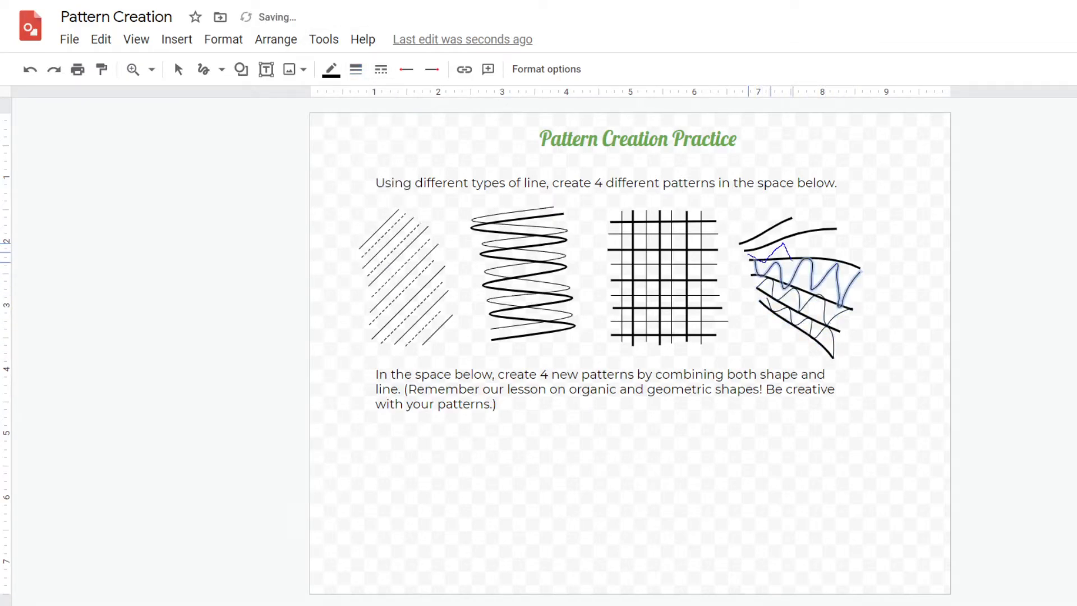
Scribble wavy strands between the upper curved lines to complete the web-like pattern
mouse_move(751, 256)
mouse_down()
mouse_move(827, 246)
mouse_move(848, 264)
mouse_up()
mouse_move(788, 225)
mouse_down()
mouse_move(821, 226)
mouse_move(835, 207)
mouse_up()
key(ctrl+z)
drag(750, 242, 804, 213)
key(ctrl+z)
drag(746, 246, 850, 206)
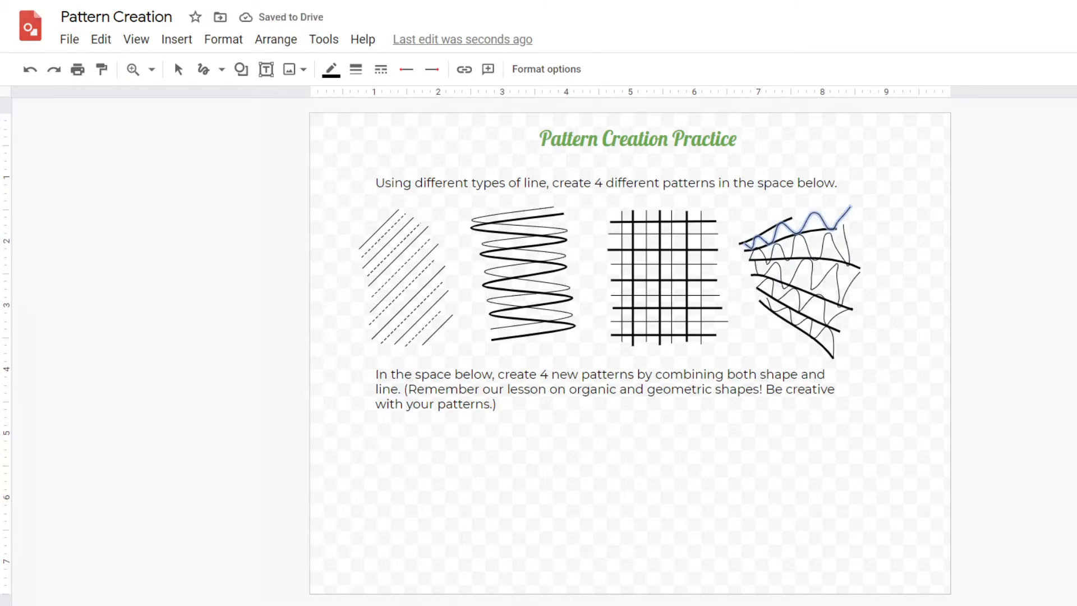
key(Escape)
Draw five horizontal lines in the space below the second instruction with the Line tool
click(221, 70)
click(225, 91)
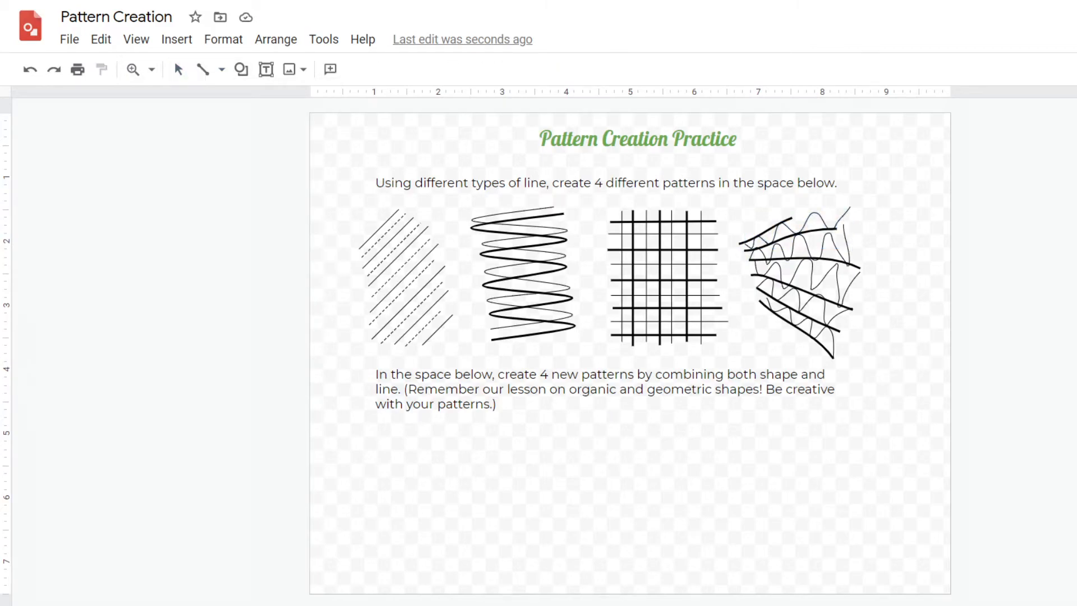
mouse_move(423, 451)
mouse_down()
mouse_move(468, 451)
mouse_move(417, 477)
mouse_move(470, 505)
mouse_up()
mouse_move(366, 530)
mouse_down()
mouse_move(475, 530)
mouse_move(478, 557)
mouse_up()
Draw a small square just below the top horizontal line, removing an extra square
click(241, 69)
mouse_move(284, 100)
click(378, 105)
drag(364, 460, 381, 477)
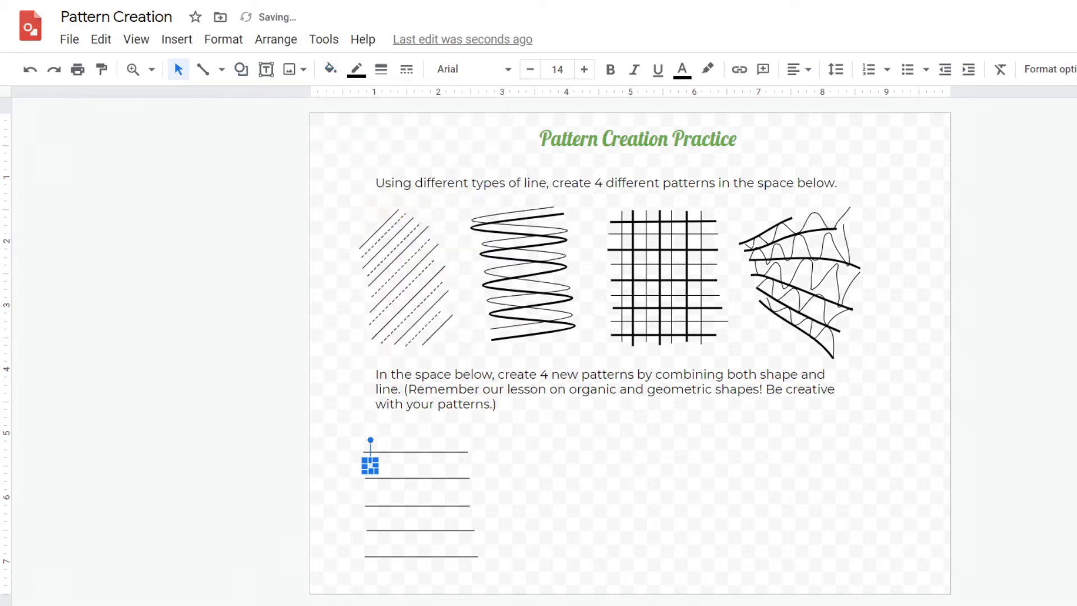
click(241, 70)
mouse_move(285, 100)
click(378, 106)
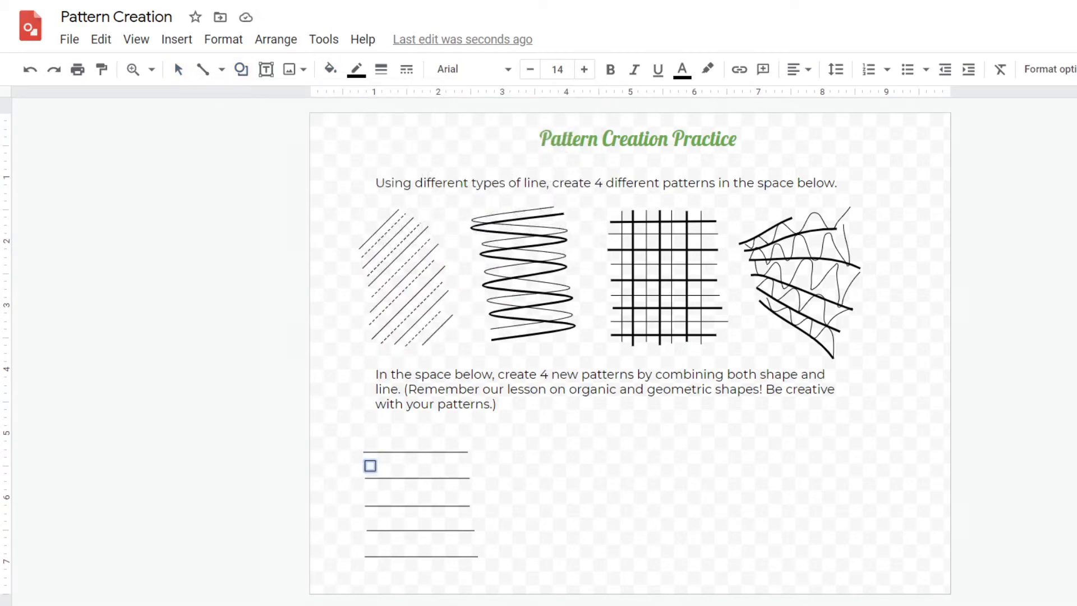
drag(384, 461, 395, 471)
click(241, 70)
click(377, 105)
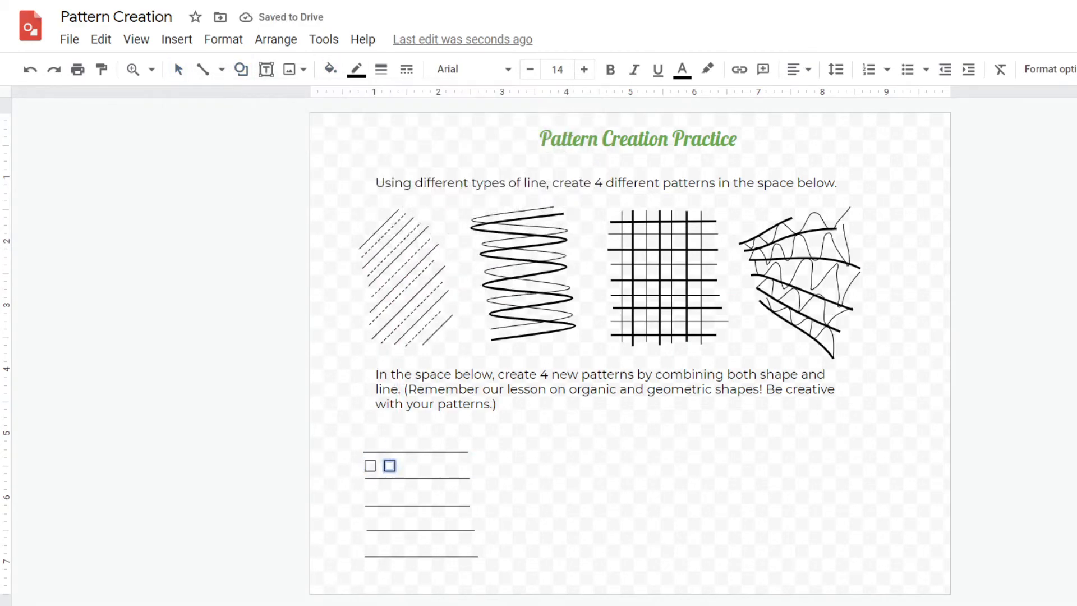
key(Delete)
Duplicate the square and paste copies to fill the first row with five evenly spaced squares
click(370, 465)
key(ctrl+d)
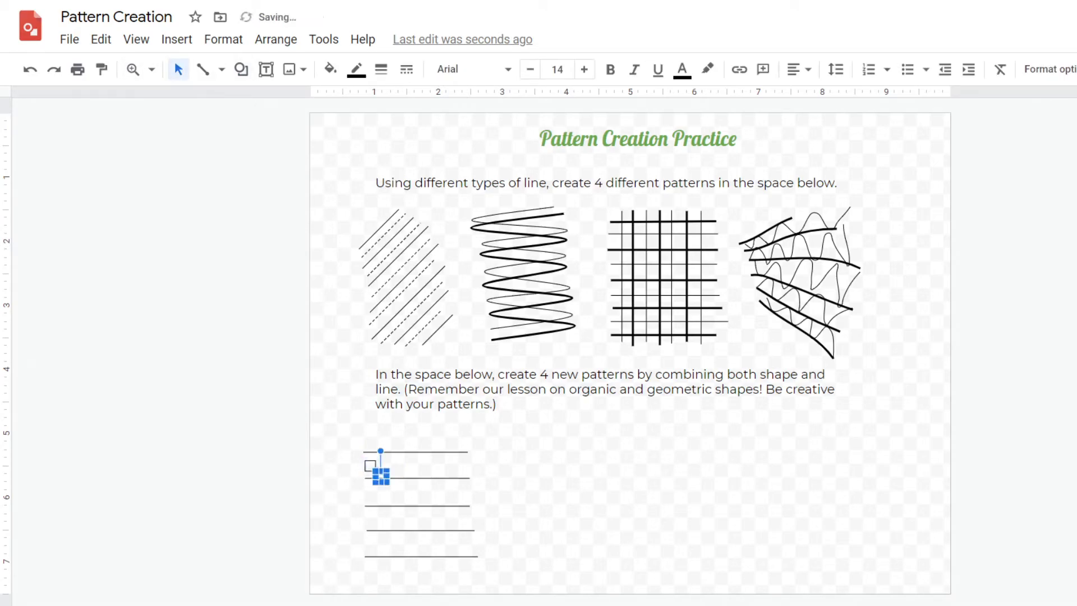
drag(380, 476, 412, 507)
key(ctrl+d)
key(ctrl+v)
drag(434, 464, 434, 469)
key(Escape)
key(ctrl+z)
Paste and position five copies of the square to form the second row of squares
key(ctrl+z)
drag(413, 508, 454, 465)
key(ctrl+v)
drag(423, 519, 371, 492)
key(ctrl+v)
mouse_move(394, 506)
mouse_down()
mouse_move(432, 527)
mouse_move(391, 492)
mouse_up()
Paste and position copies of the square to form the third row of five squares
key(ctrl+z)
key(ctrl+v)
drag(442, 538, 413, 492)
key(ctrl+v)
drag(455, 550, 434, 492)
key(ctrl+v)
drag(466, 560, 455, 492)
key(ctrl+v)
drag(477, 572, 374, 518)
key(ctrl+v)
drag(375, 530, 488, 577)
drag(487, 582, 395, 517)
key(ctrl+z)
key(ctrl+z)
key(ctrl+v)
drag(498, 593, 413, 518)
key(ctrl+v)
drag(509, 588, 434, 501)
key(ctrl+v)
drag(519, 598, 454, 504)
key(Escape)
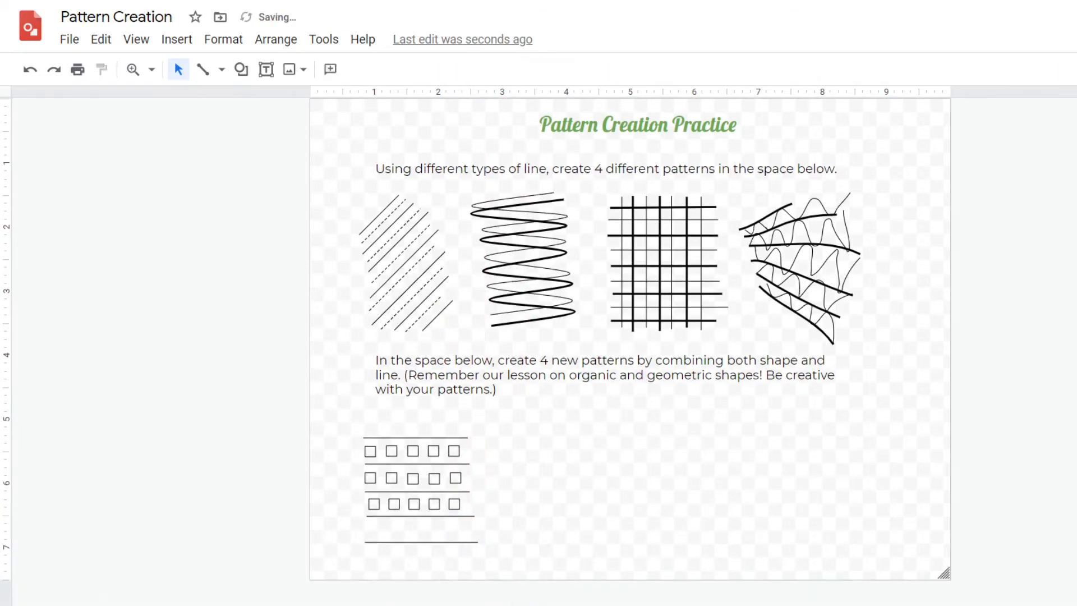
Paste and position copies to form the fourth row of five squares, then deselect
key(ctrl+v)
drag(530, 589, 414, 485)
key(ctrl+v)
key(ctrl+v)
key(ctrl+v)
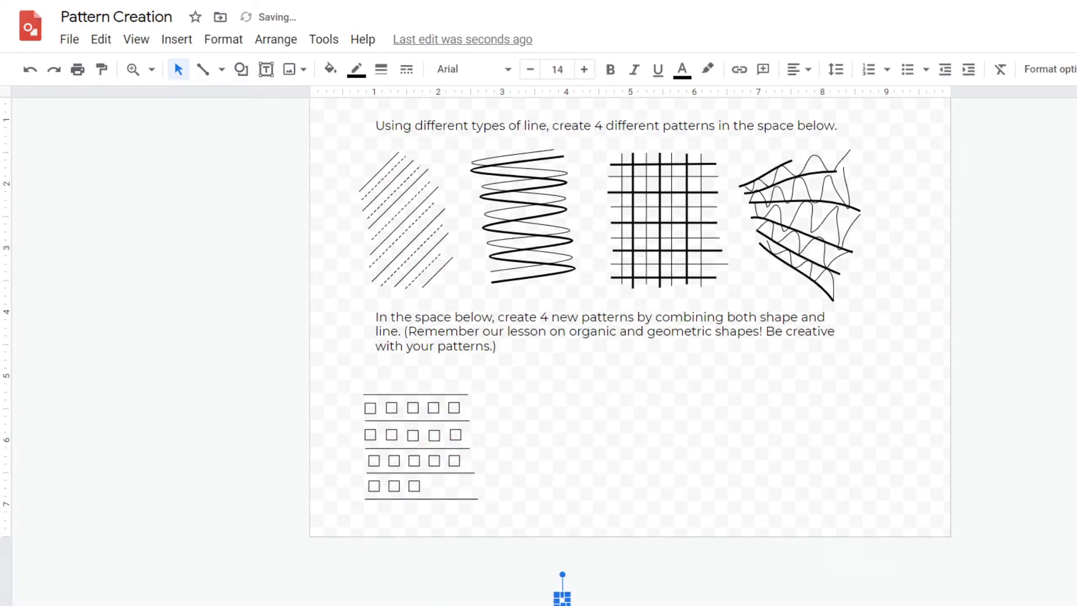
drag(562, 599, 437, 486)
key(ctrl+v)
drag(572, 587, 434, 463)
click(438, 463)
click(533, 443)
scroll(532, 443, up, 2)
Draw a vertical zigzag curve with the Curve tool to the right of the square pattern
click(221, 69)
click(247, 195)
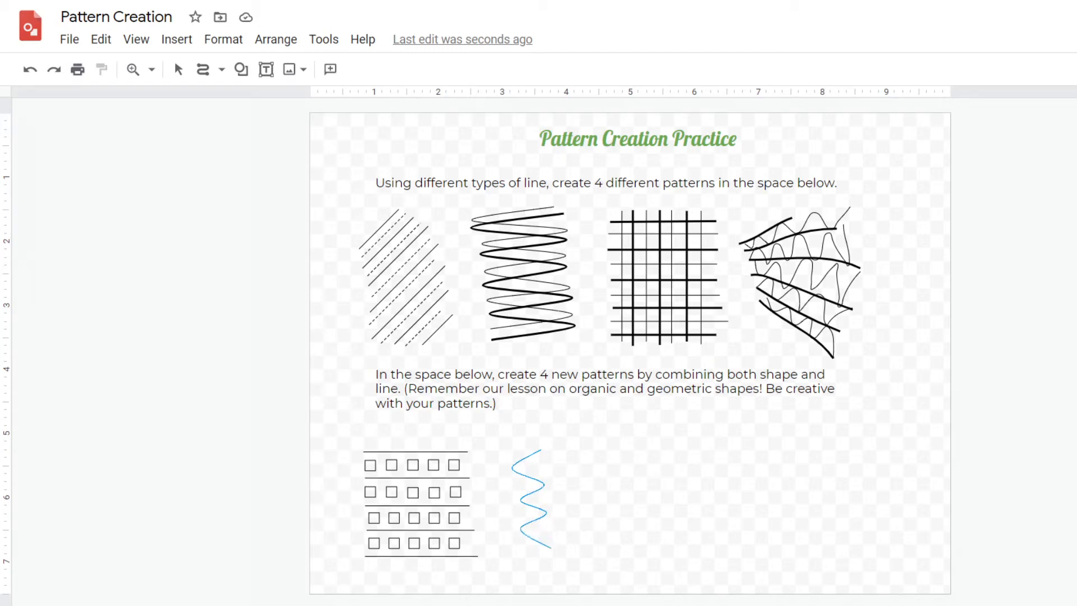
double_click(556, 567)
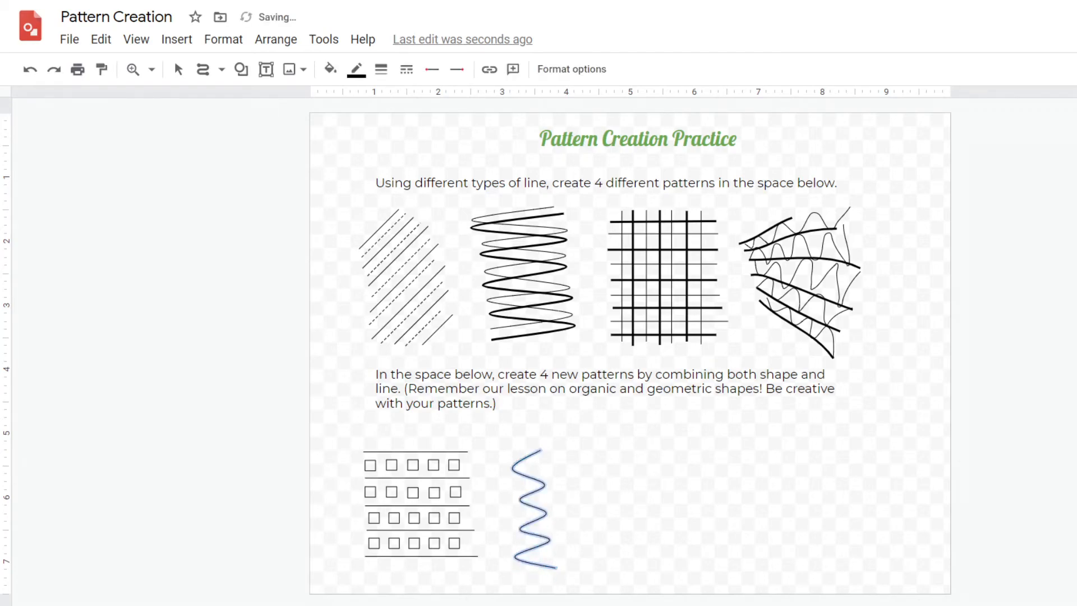
Paste a copy of the zigzag curve and place it just right of the first curve
click(241, 69)
mouse_move(292, 100)
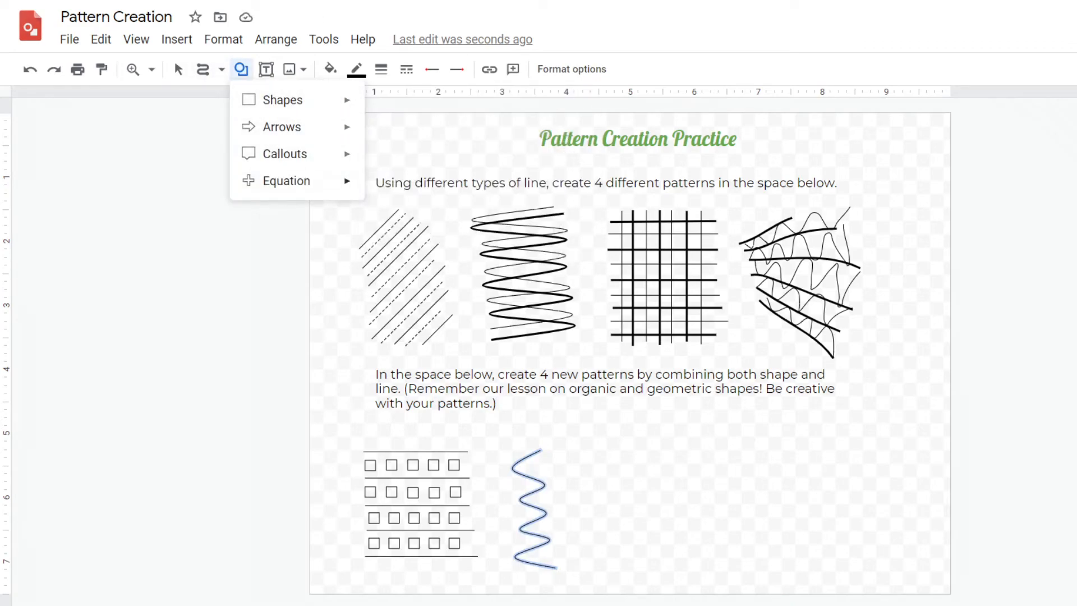
click(179, 69)
key(ctrl+v)
drag(542, 489, 565, 476)
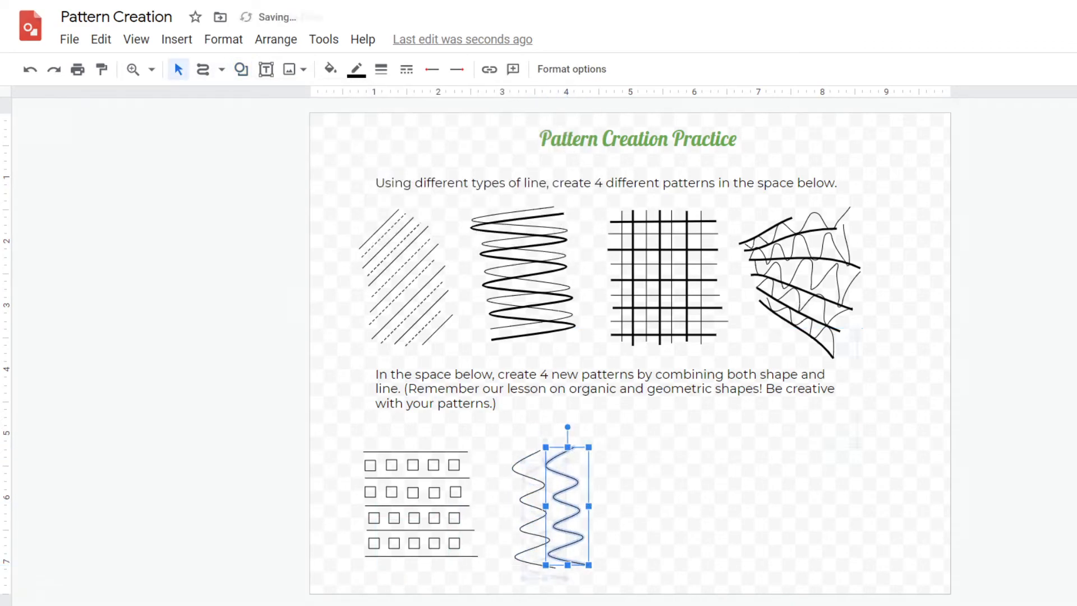